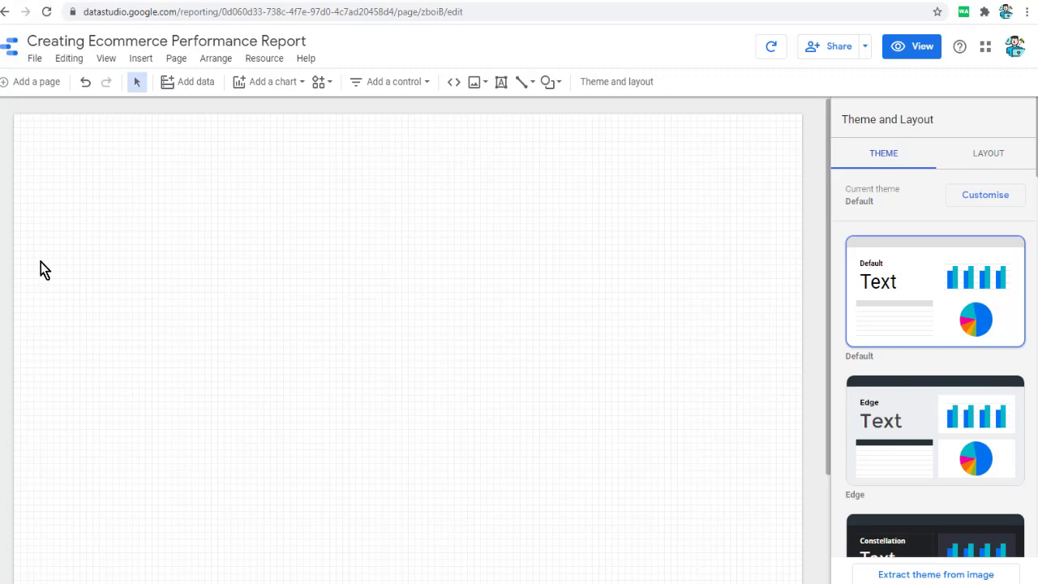
- Insert a pie chart near the page's upper-left corner and set its dimension to gender
click(142, 59)
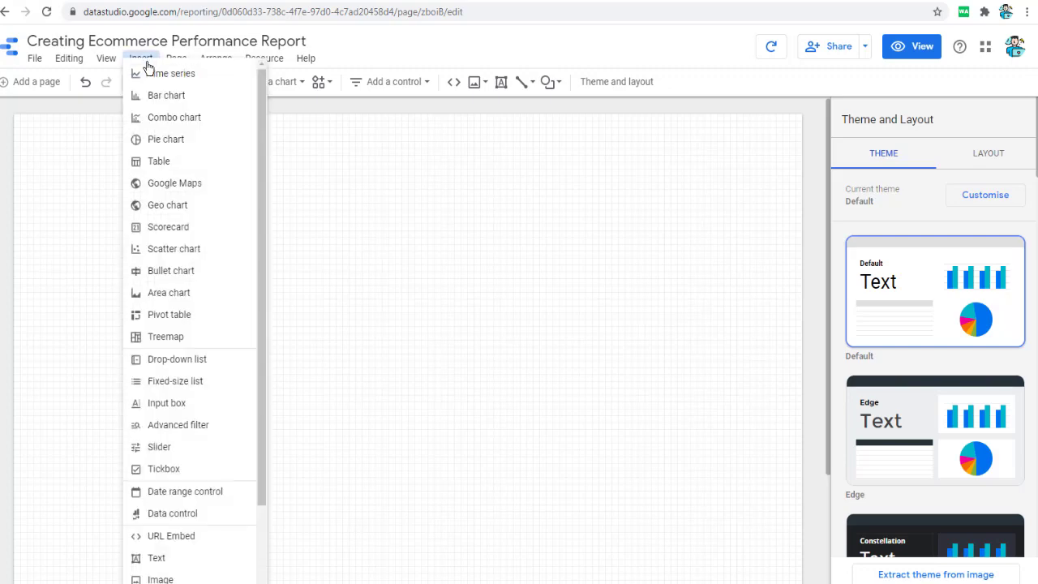
click(166, 140)
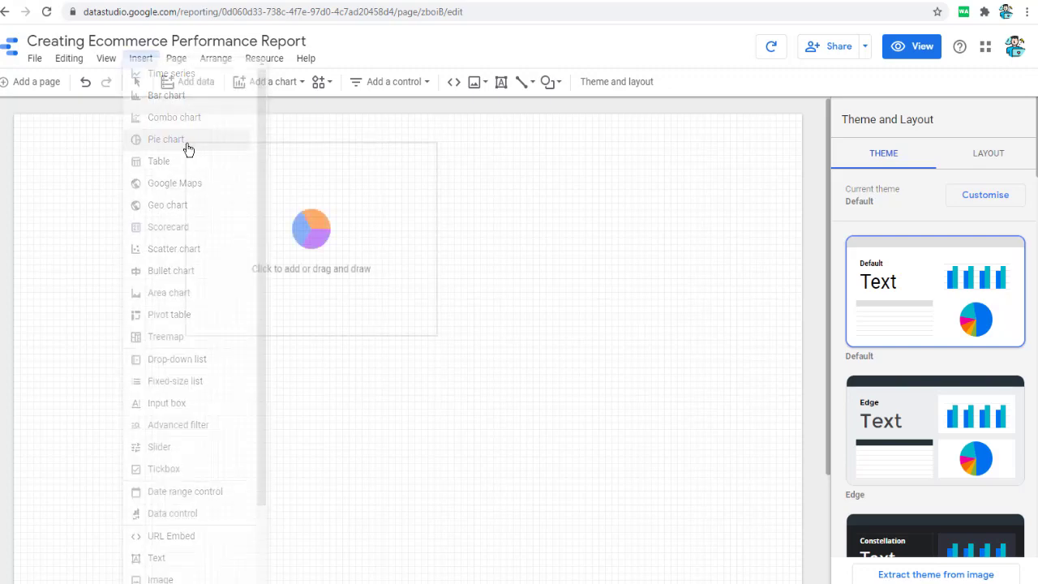
click(78, 146)
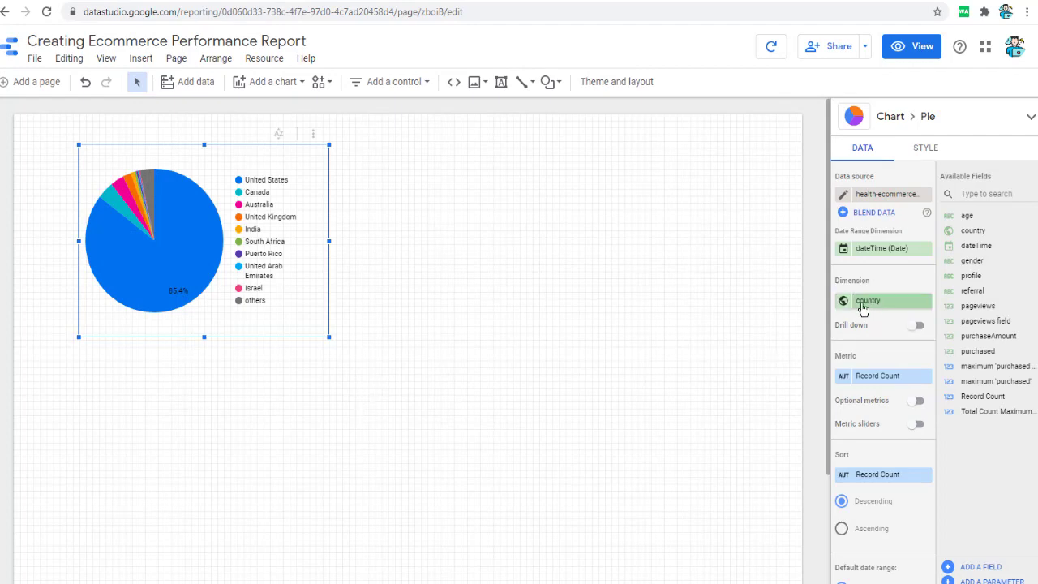
drag(974, 261, 892, 308)
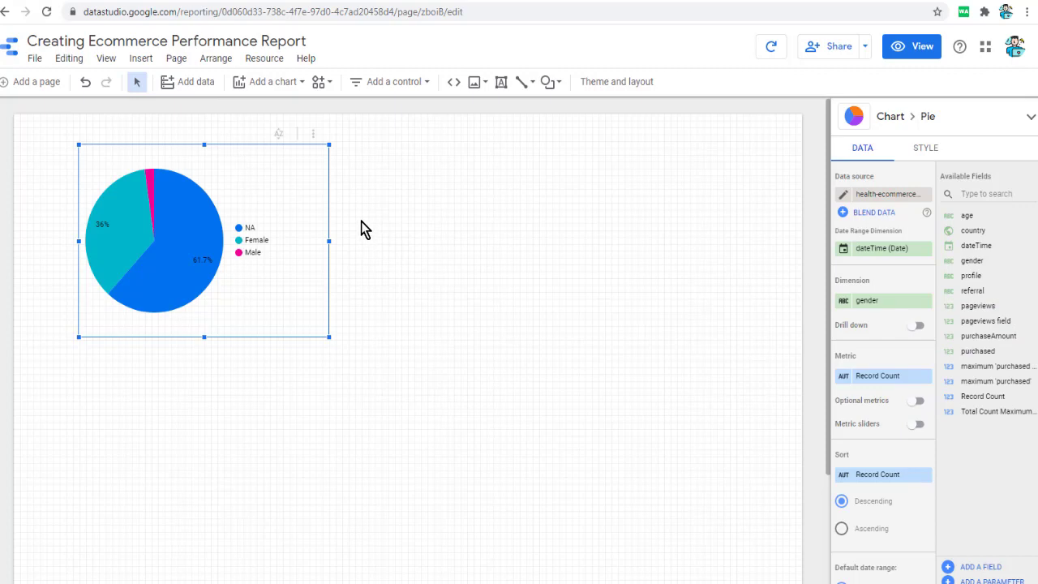
- Insert a bar chart to the right of the pie chart and set its dimension to age
click(139, 58)
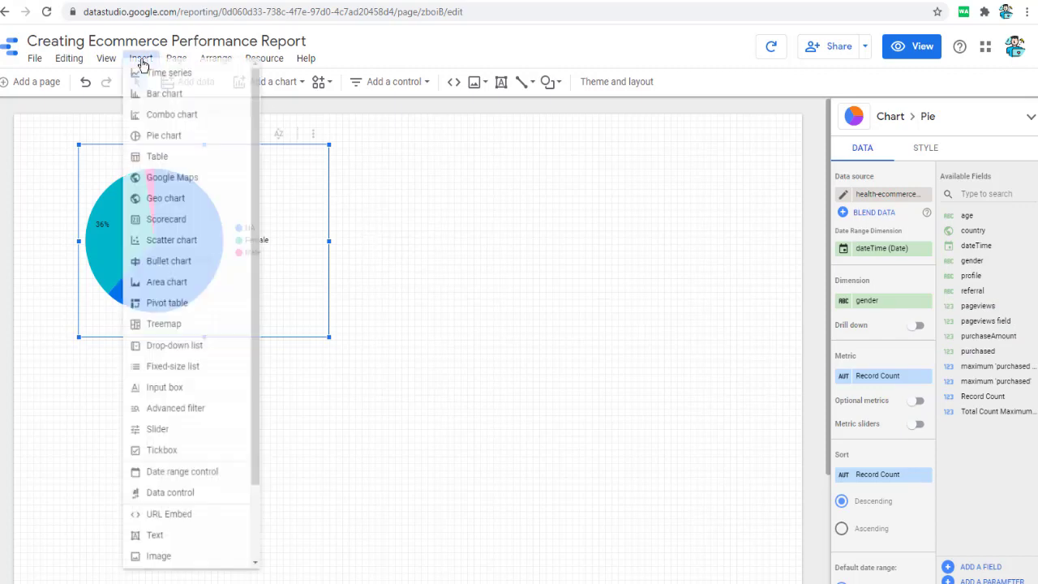
click(172, 98)
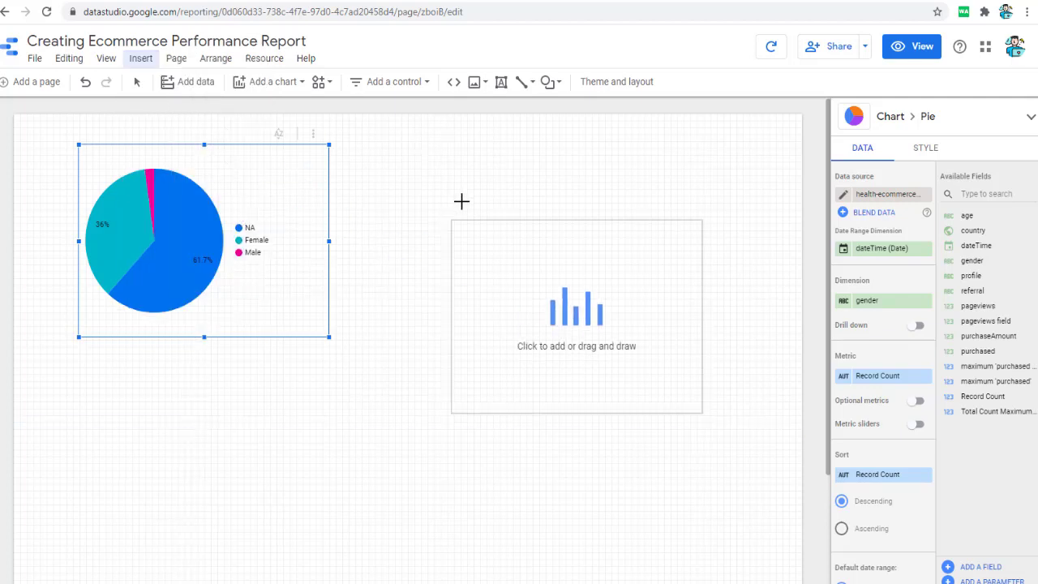
click(408, 146)
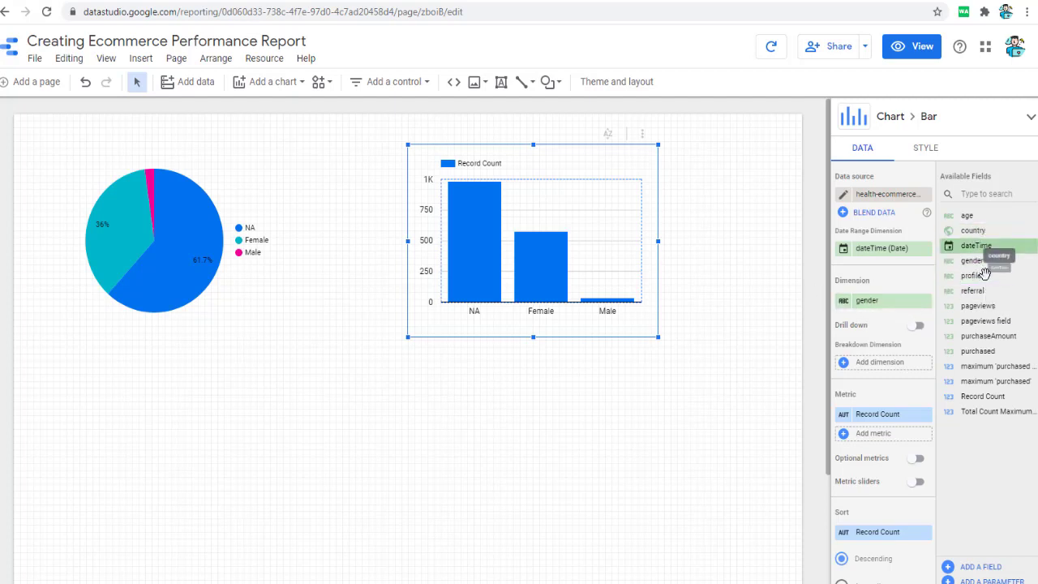
drag(967, 216, 892, 303)
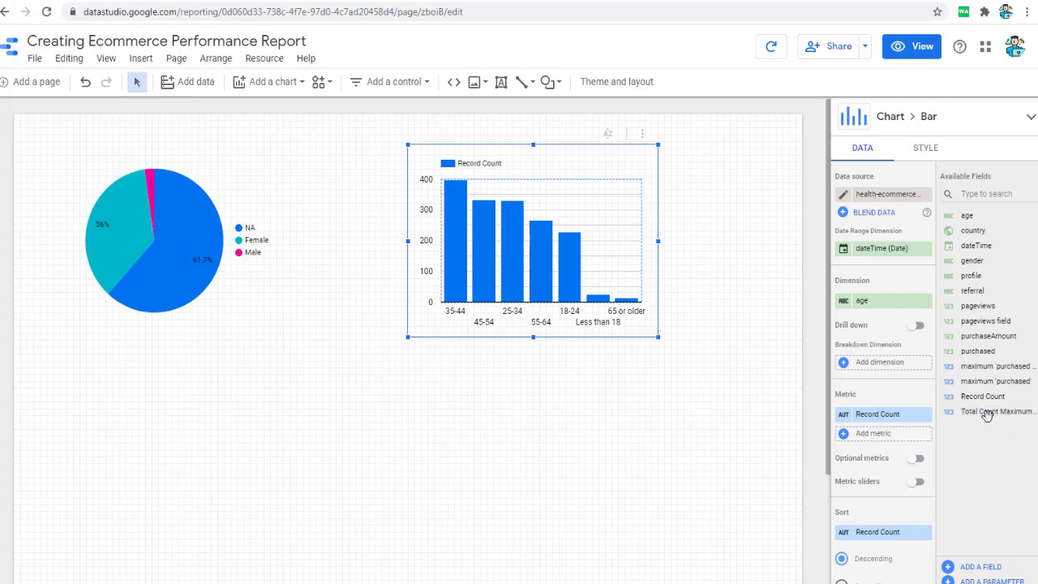
- Create and save a calculated field named Most Purchases with the formula COUNT(purchased)
click(981, 567)
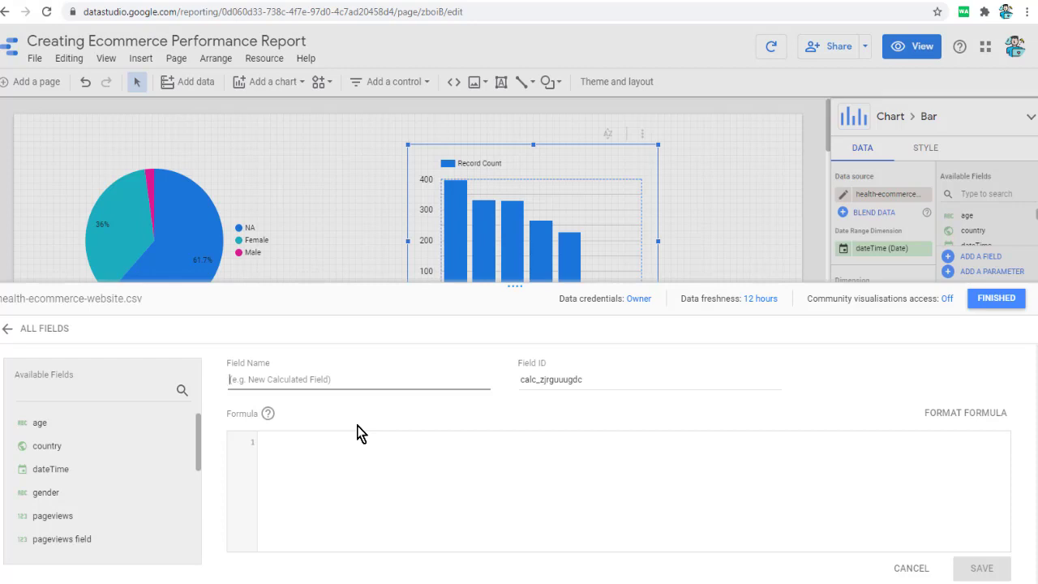
text(Most Purchases)
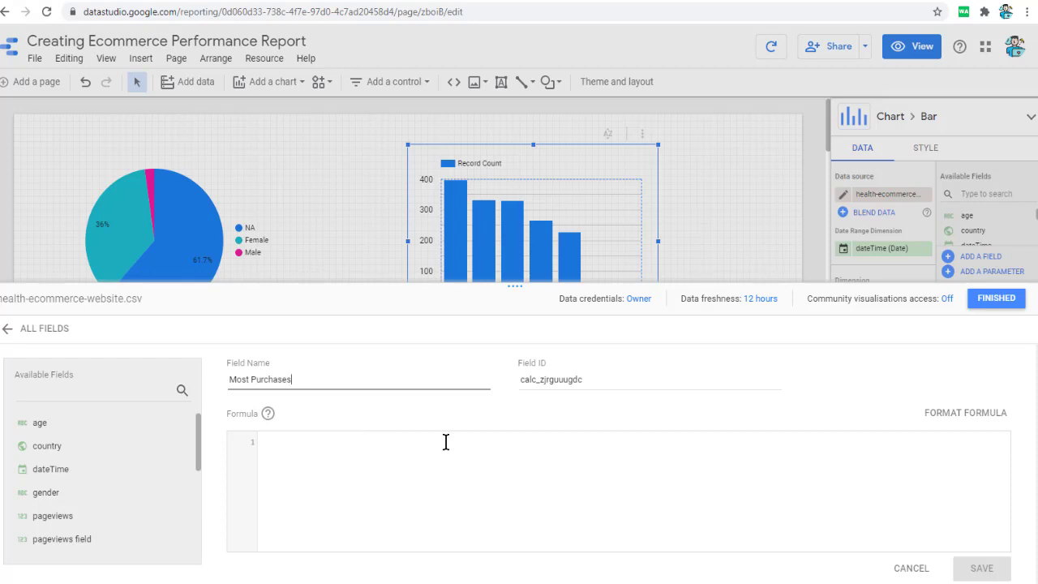
click(403, 497)
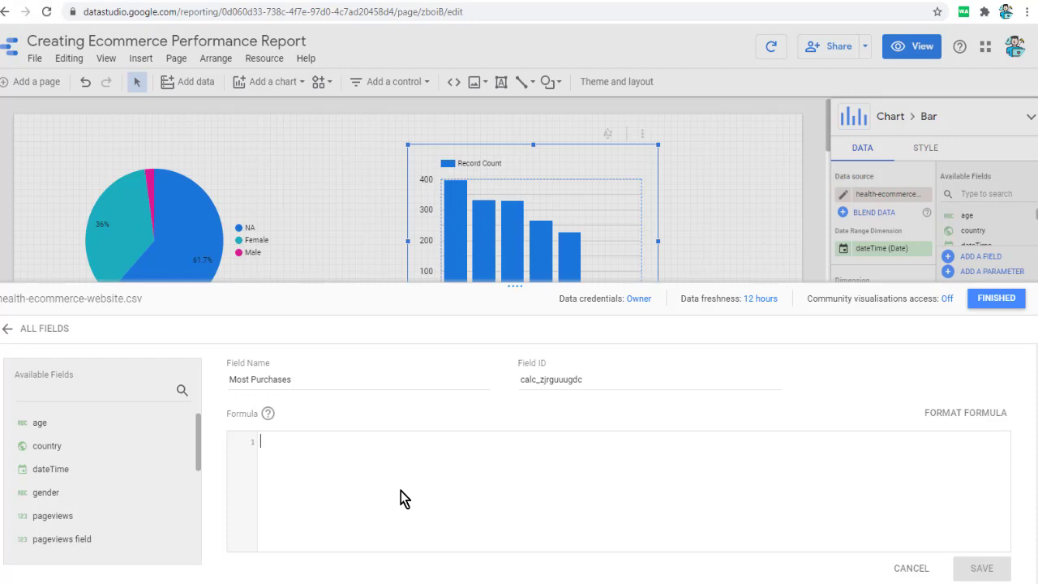
text(coun)
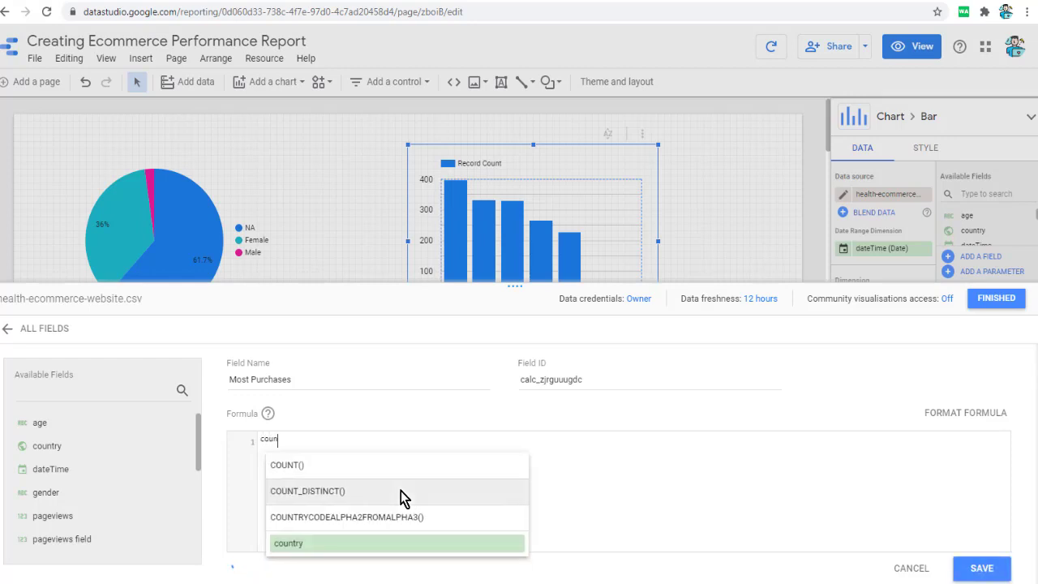
text(t)
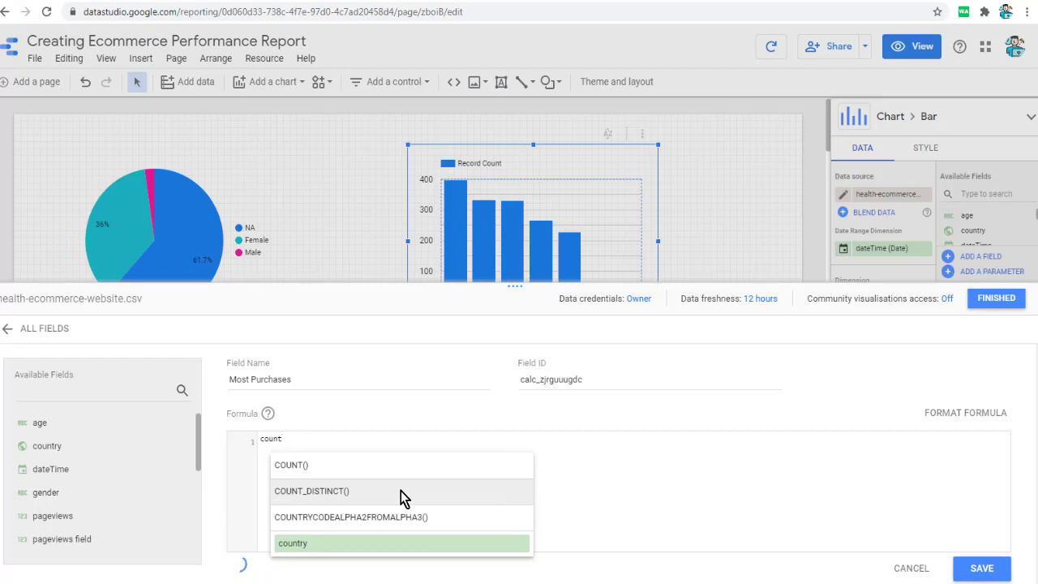
key(Return)
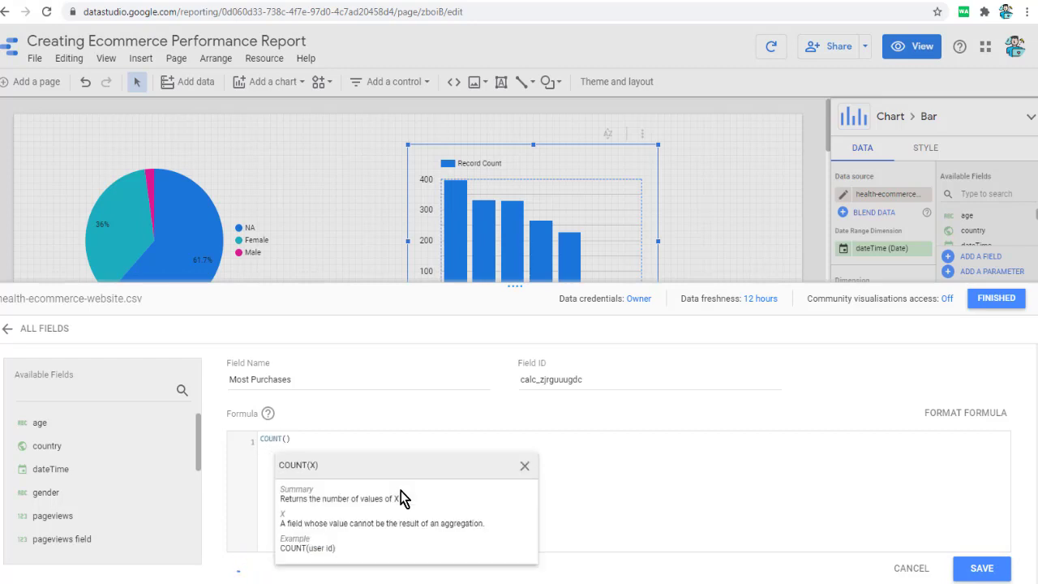
text(p)
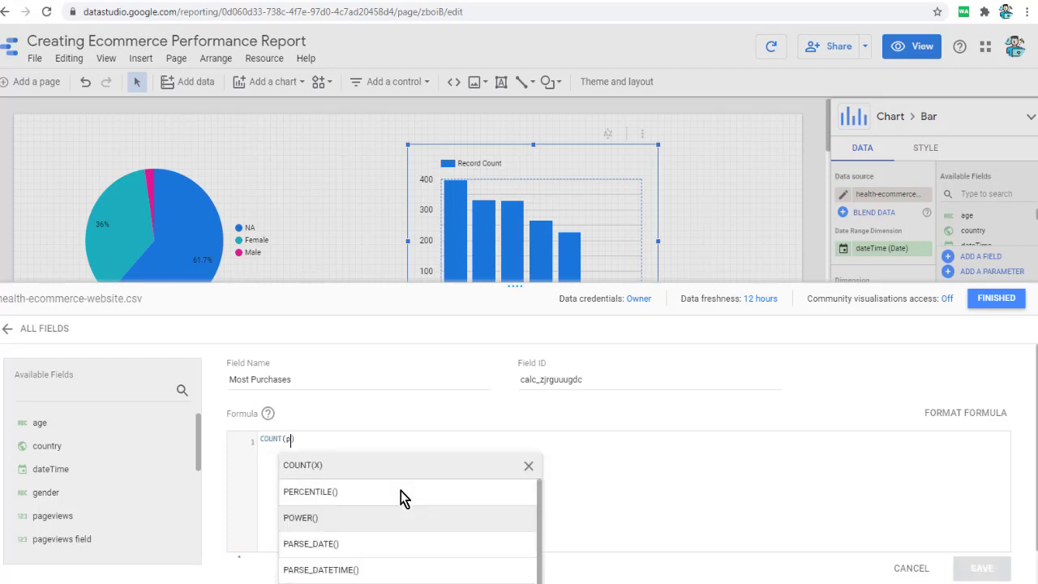
text(ur)
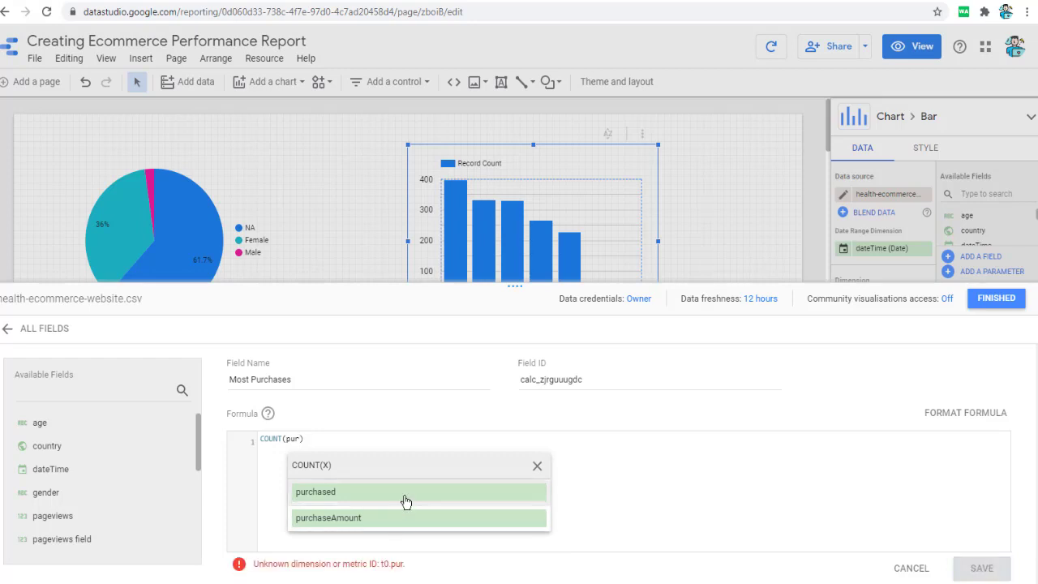
click(407, 499)
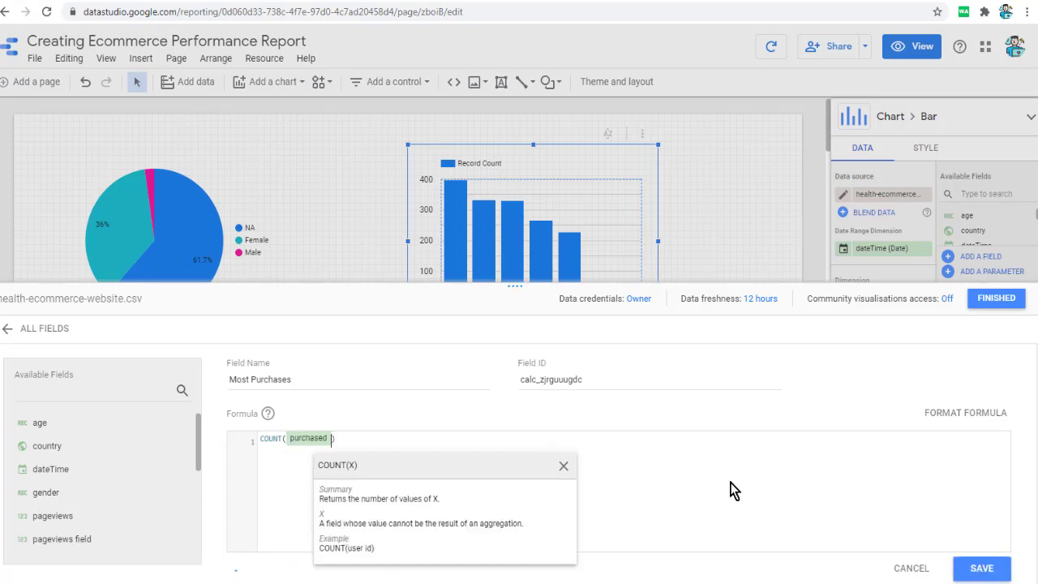
click(961, 568)
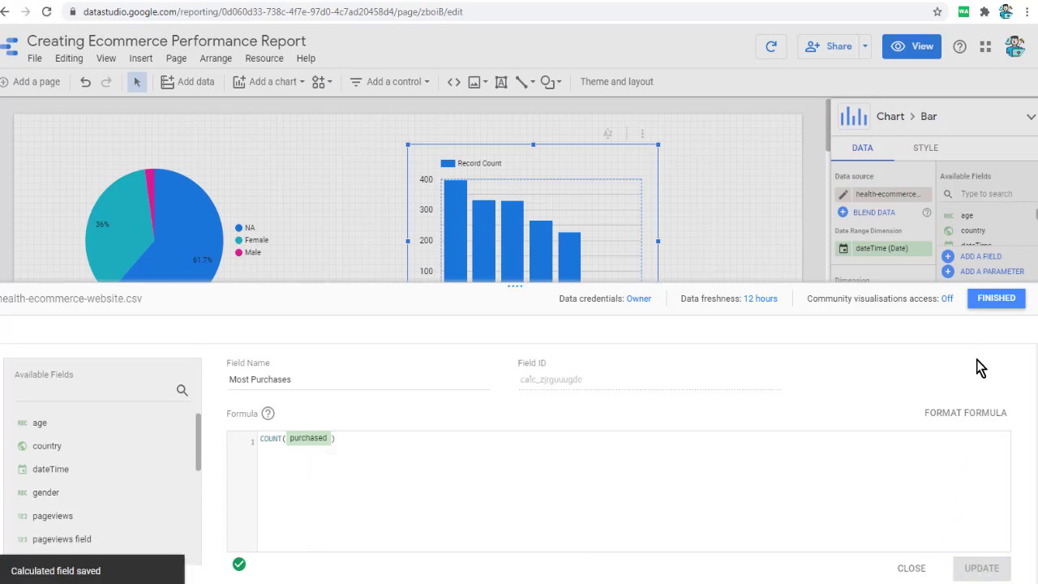
click(1000, 299)
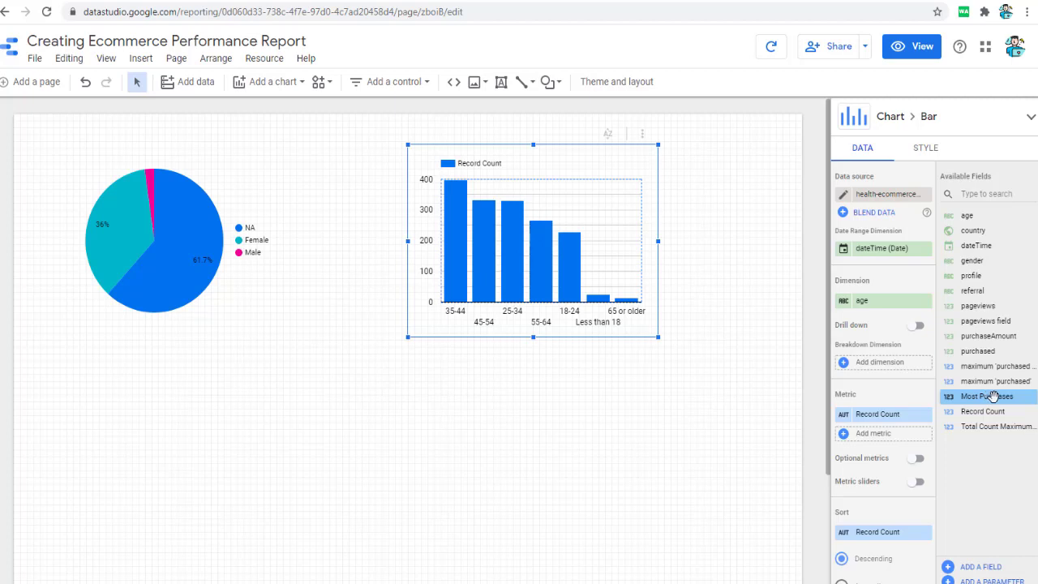
- Replace the bar chart's Record Count metric with Most Purchases and widen the chart toward the page's right edge
drag(993, 396, 894, 433)
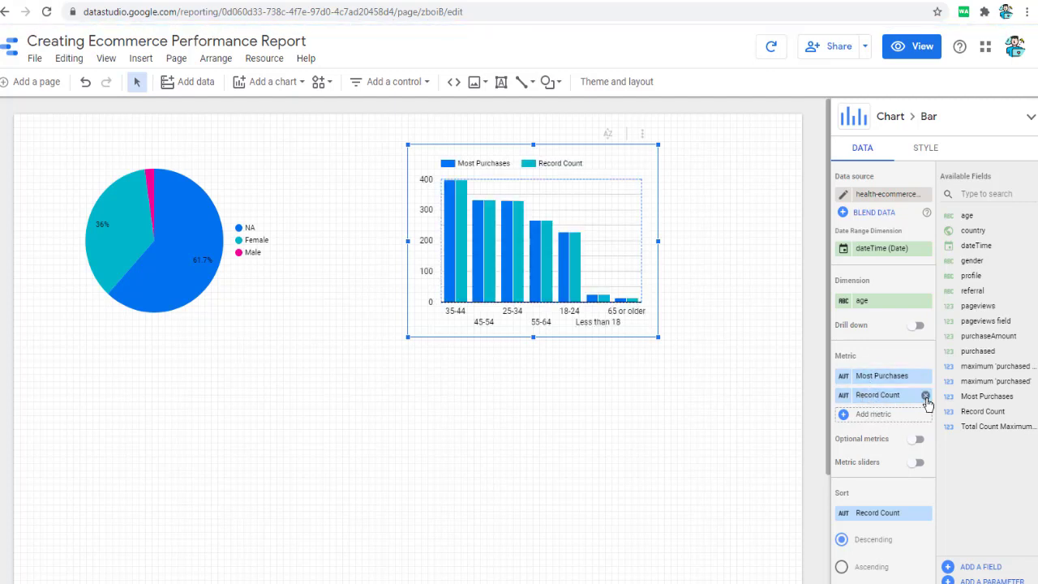
click(926, 396)
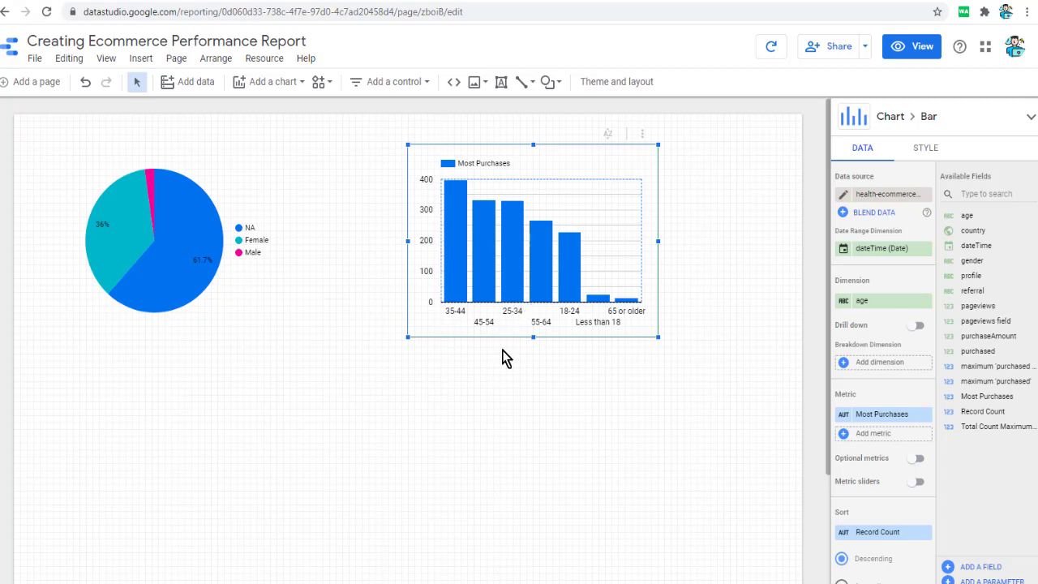
drag(659, 251, 761, 249)
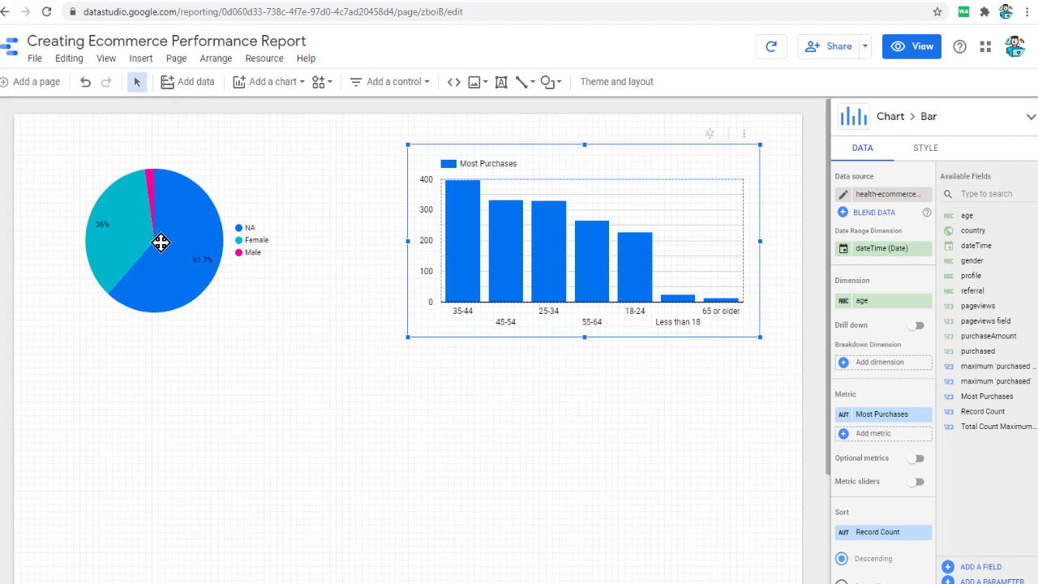
- Insert a scatter chart below the pie chart and replace its gender dimension with profile
click(148, 63)
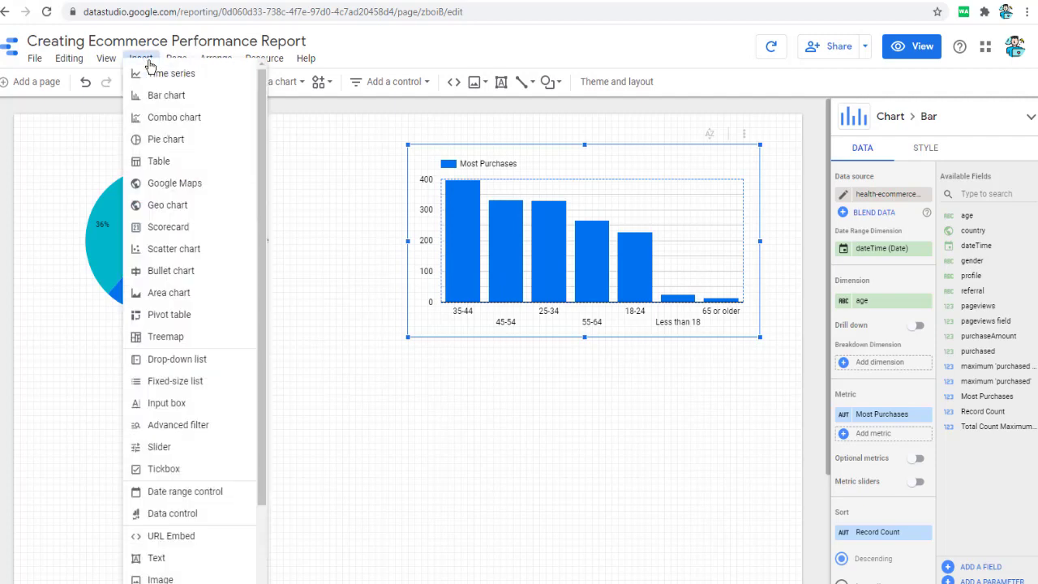
click(201, 249)
scroll(202, 382, down, 2)
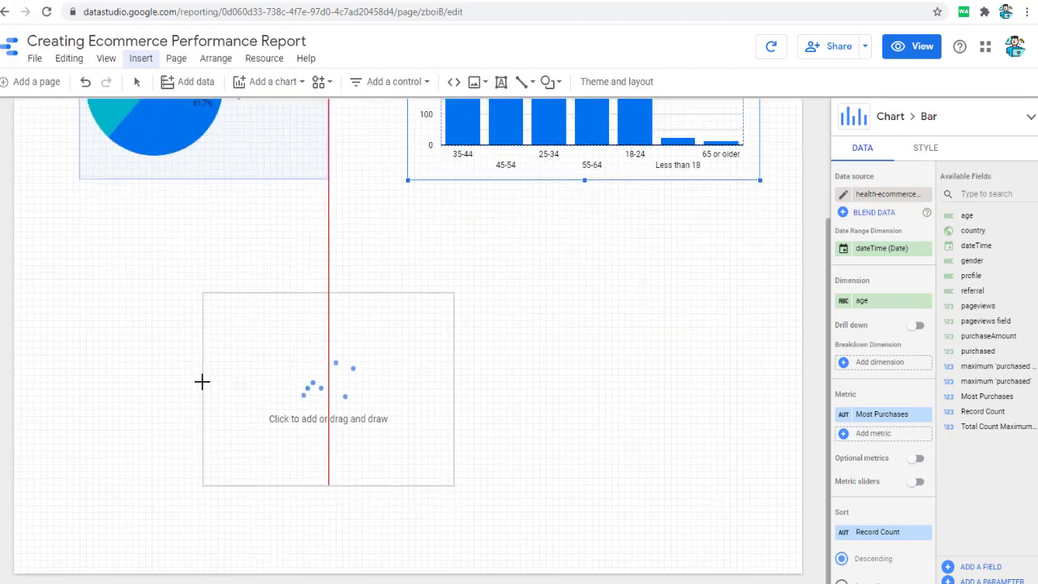
click(72, 255)
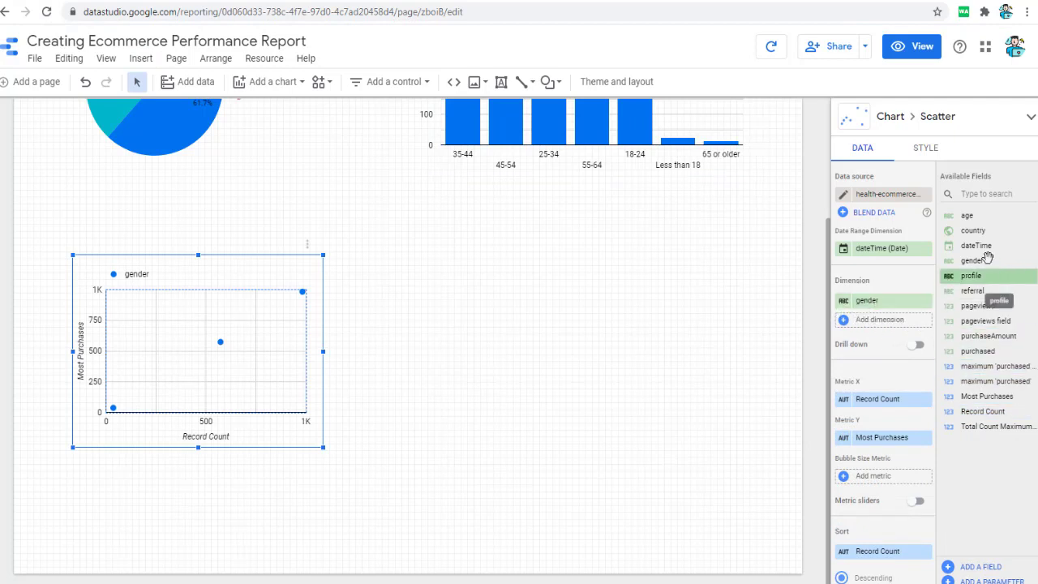
drag(971, 275, 907, 308)
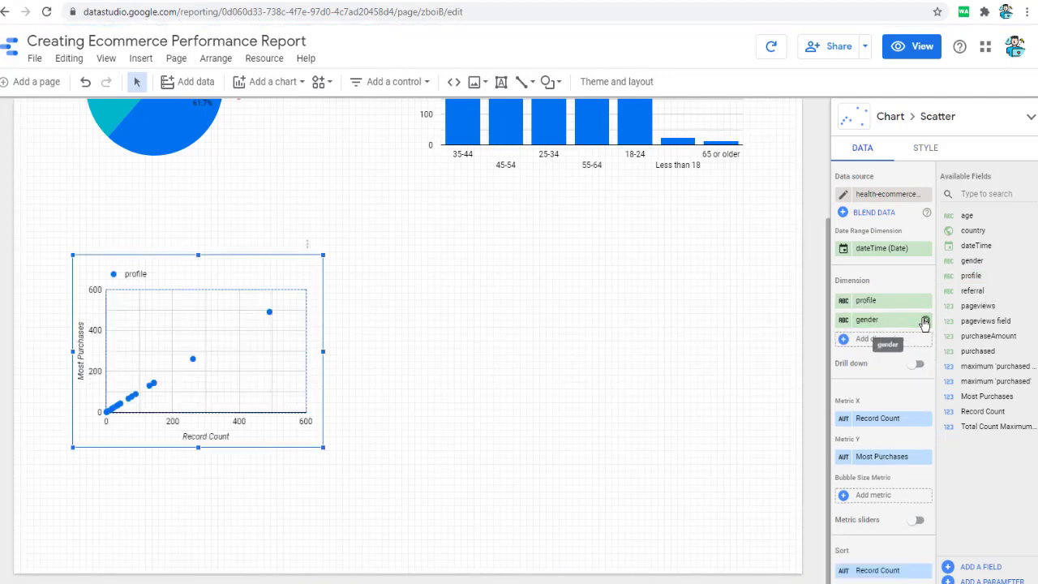
click(926, 323)
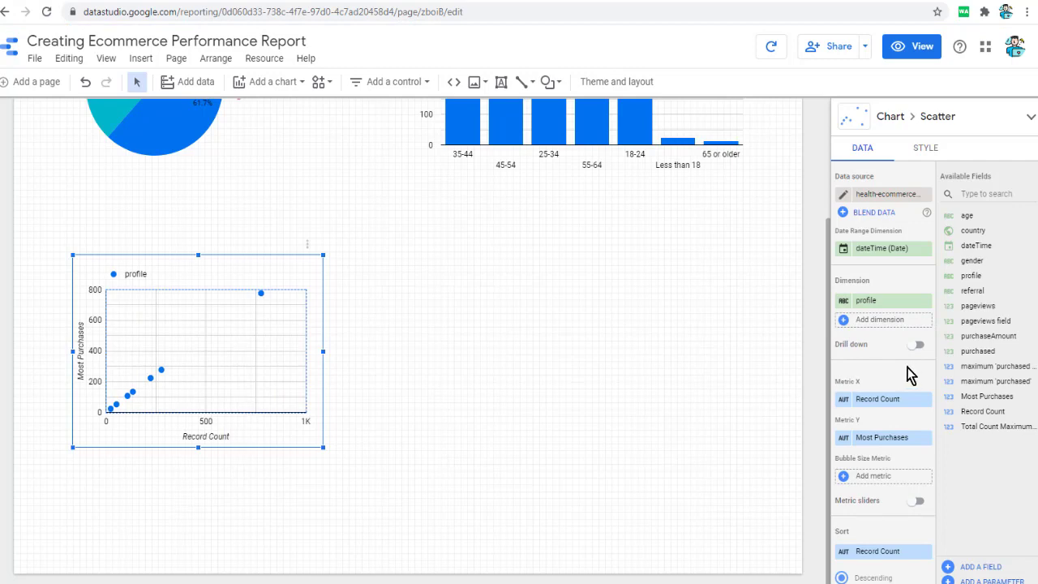
- Set the scatter chart's bubble colour to profile
click(926, 148)
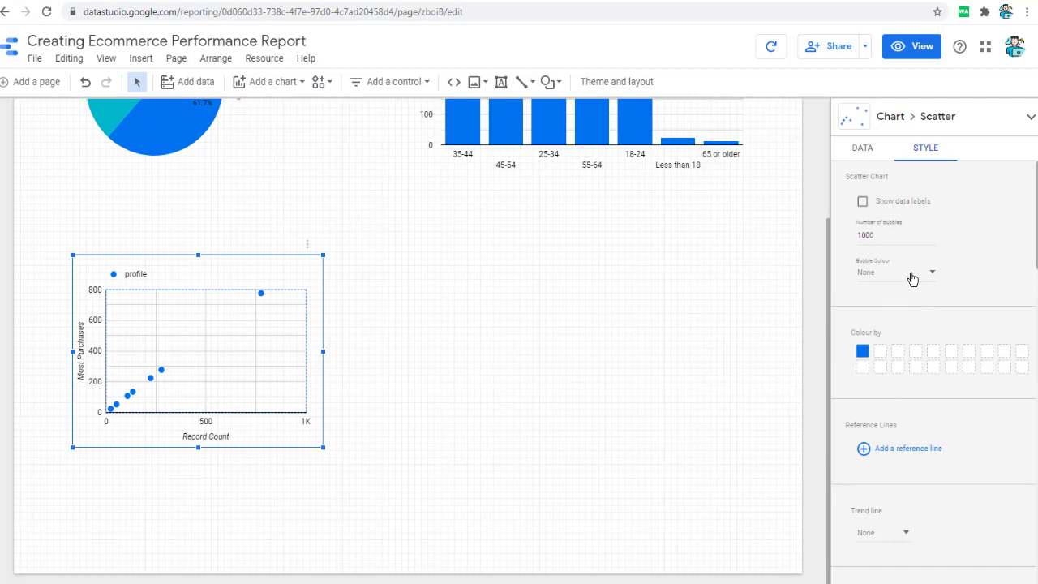
click(863, 201)
click(909, 204)
click(907, 211)
click(909, 211)
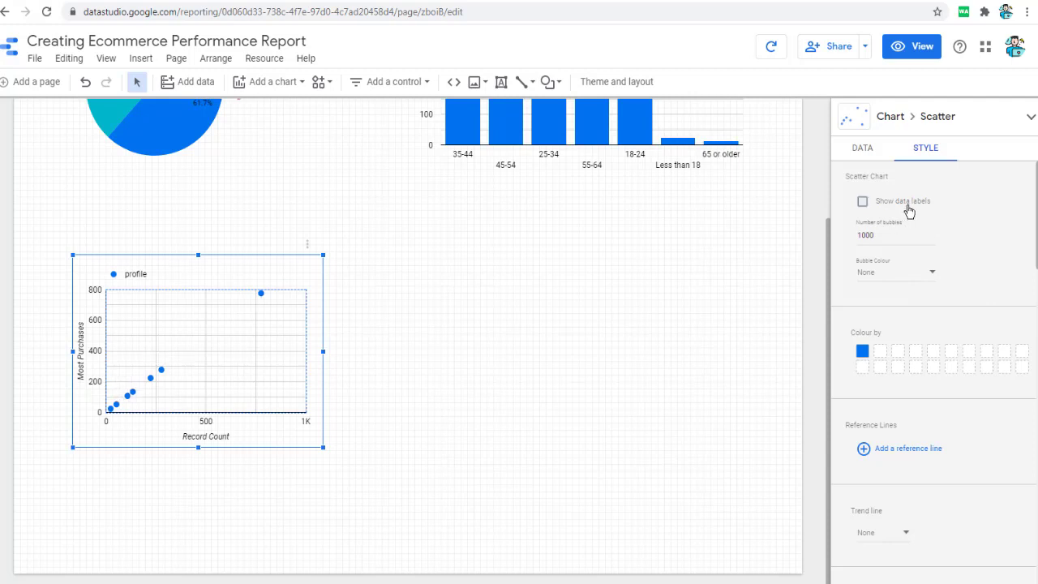
click(924, 276)
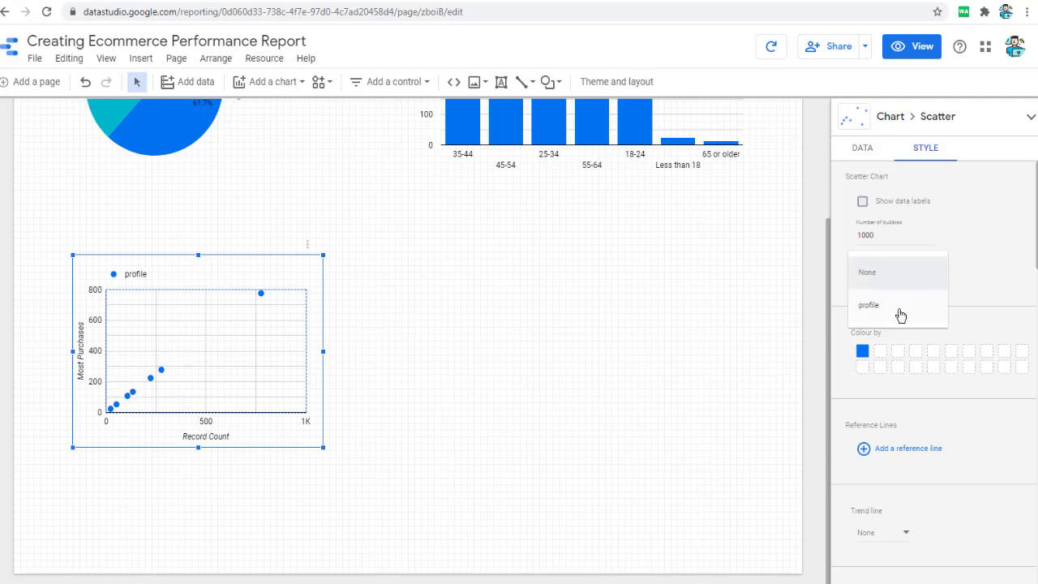
click(869, 305)
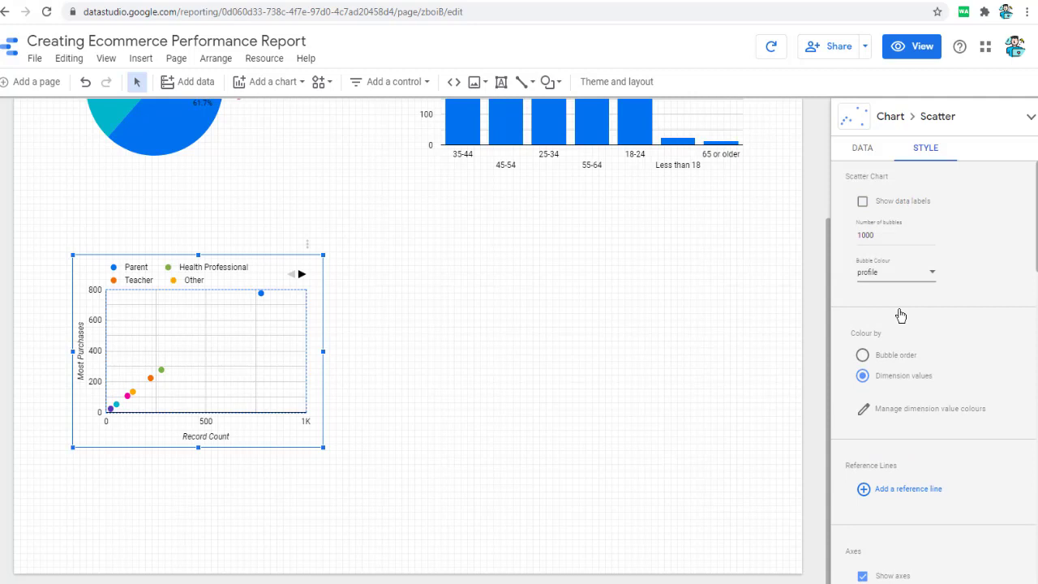
- Try the scatter chart with bubble colour None and restore it to profile
click(898, 280)
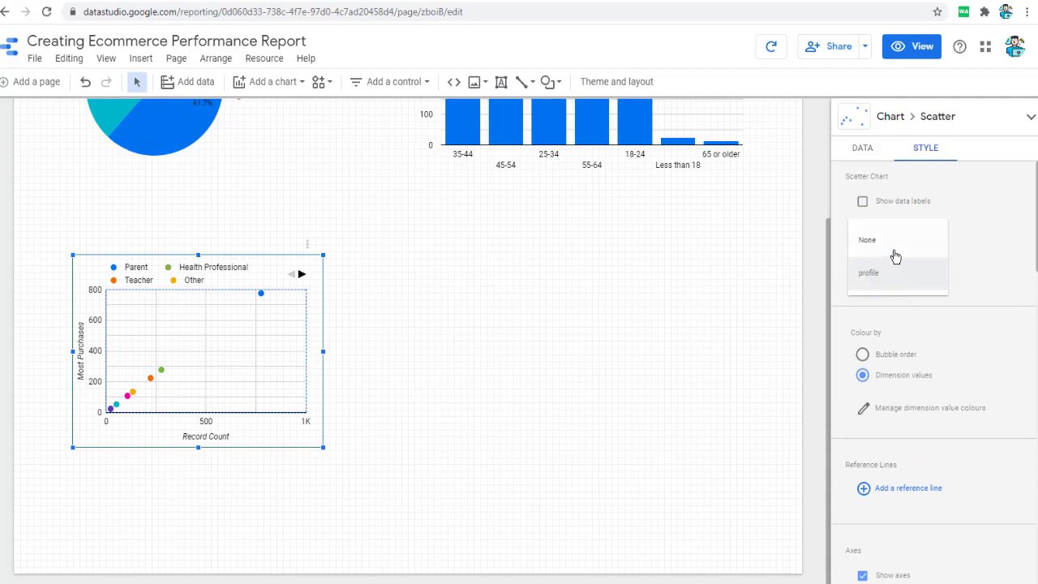
click(898, 272)
click(898, 273)
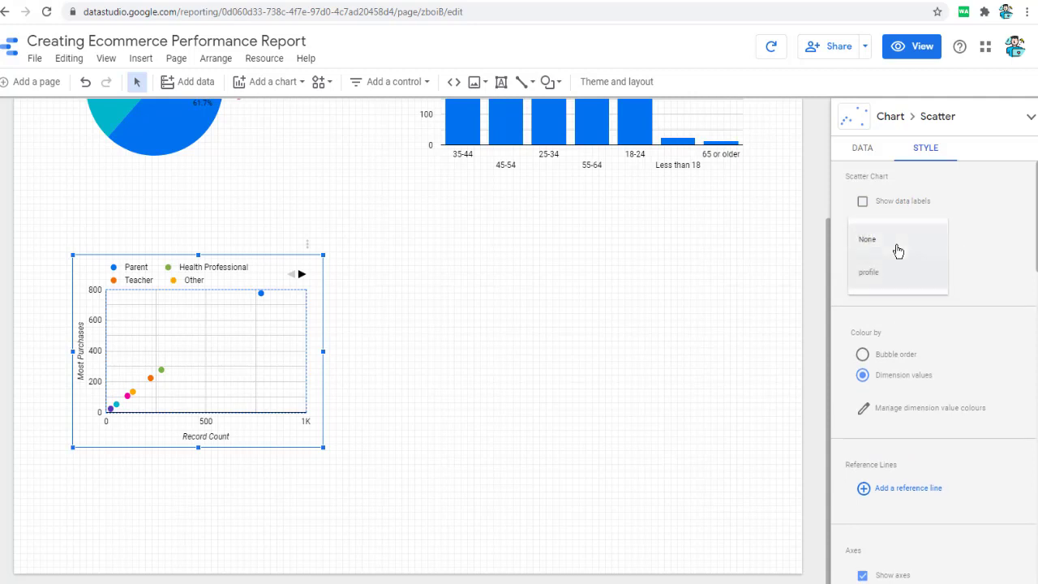
click(868, 235)
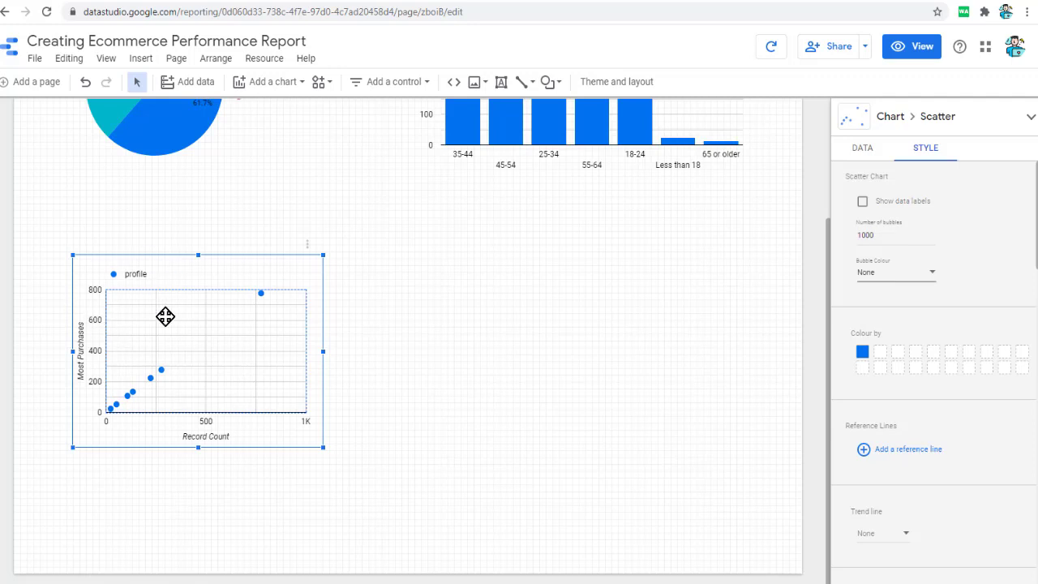
click(911, 274)
click(898, 318)
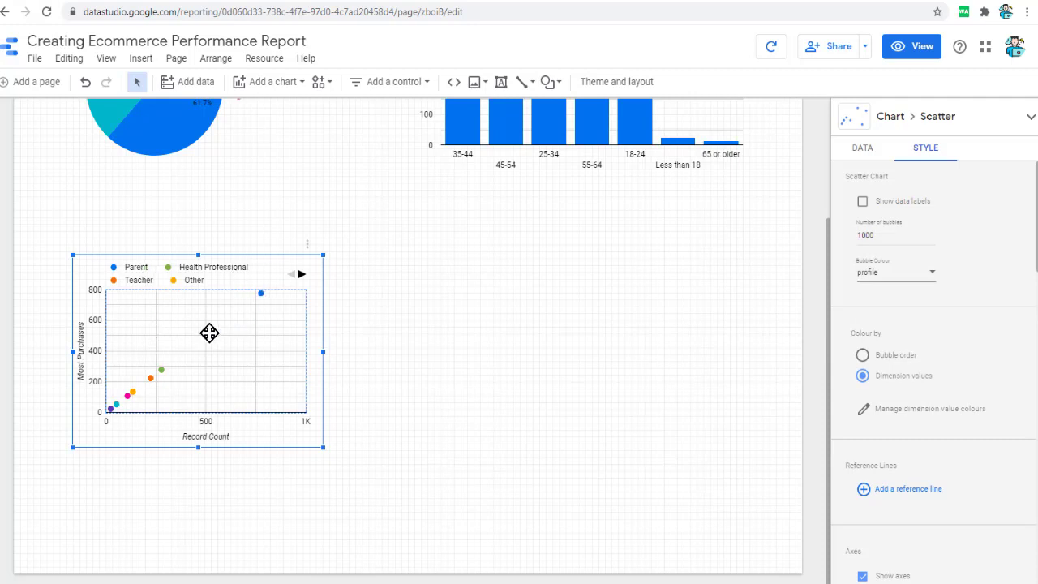
- Set both the X and Y metrics of the profile scatter chart to pageviews
click(872, 157)
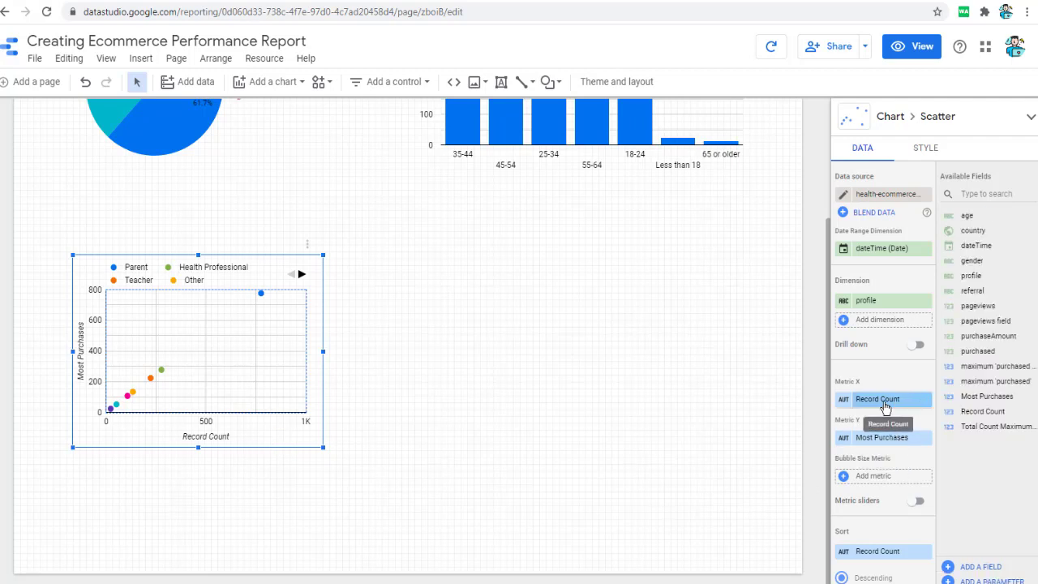
drag(980, 305, 906, 415)
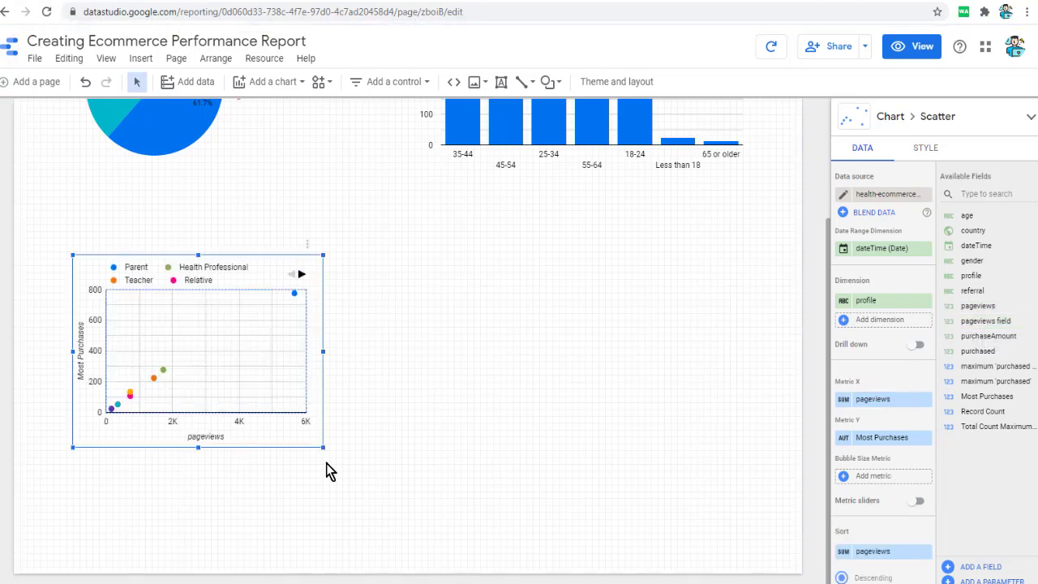
scroll(896, 511, down, 2)
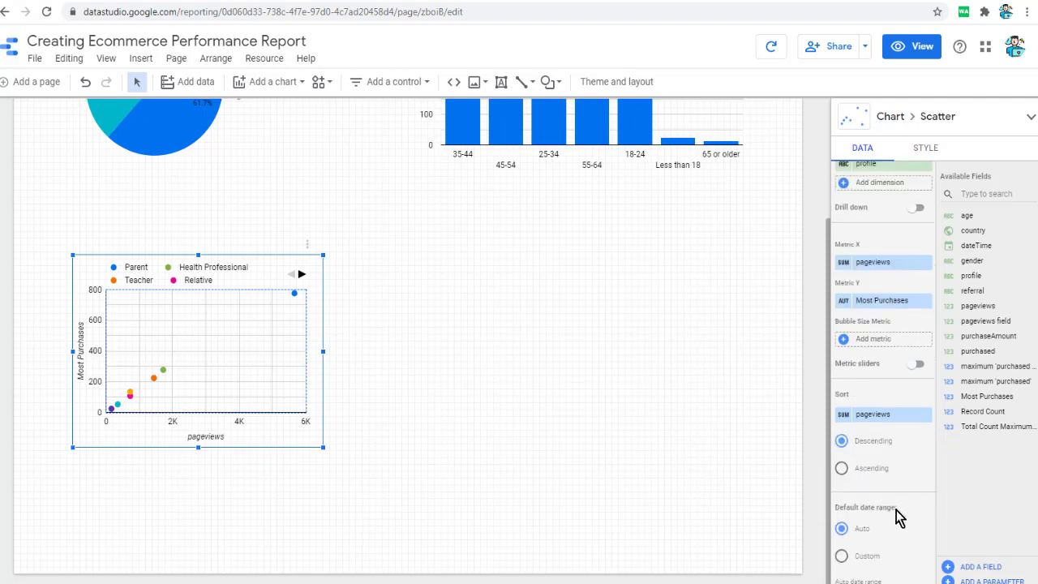
scroll(901, 505, up, 1)
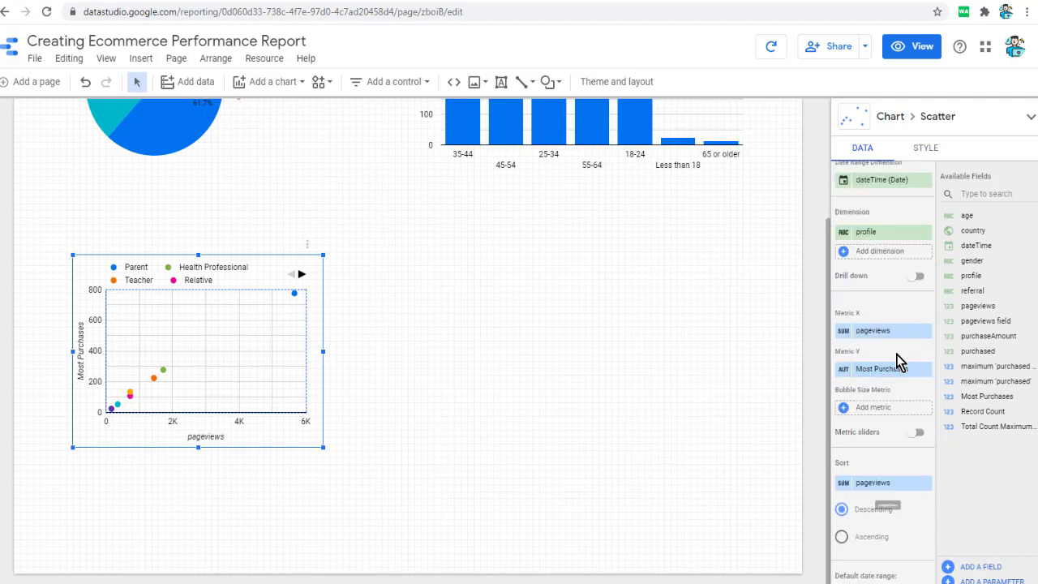
drag(883, 331, 887, 372)
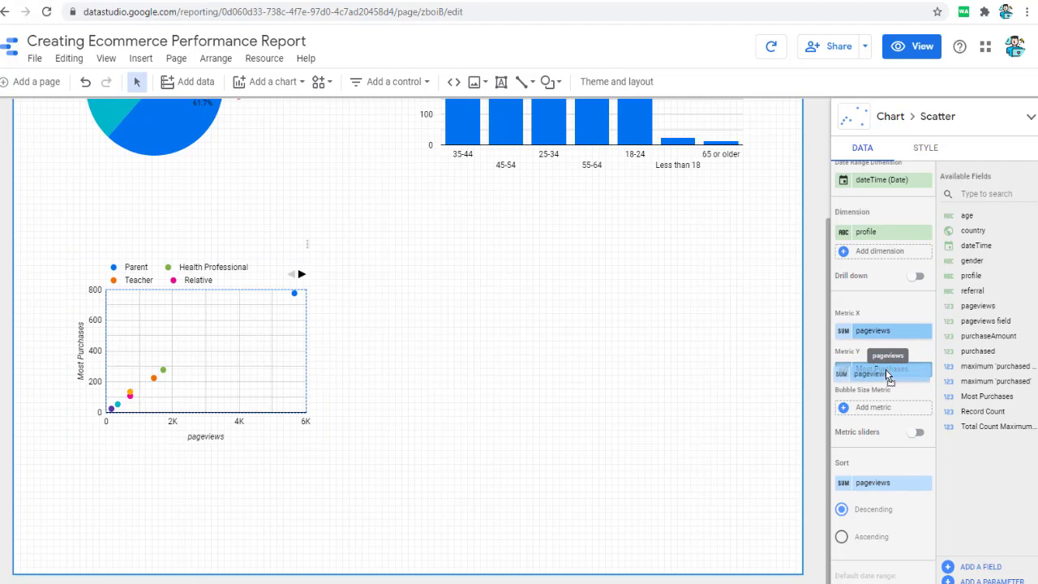
drag(886, 369, 887, 372)
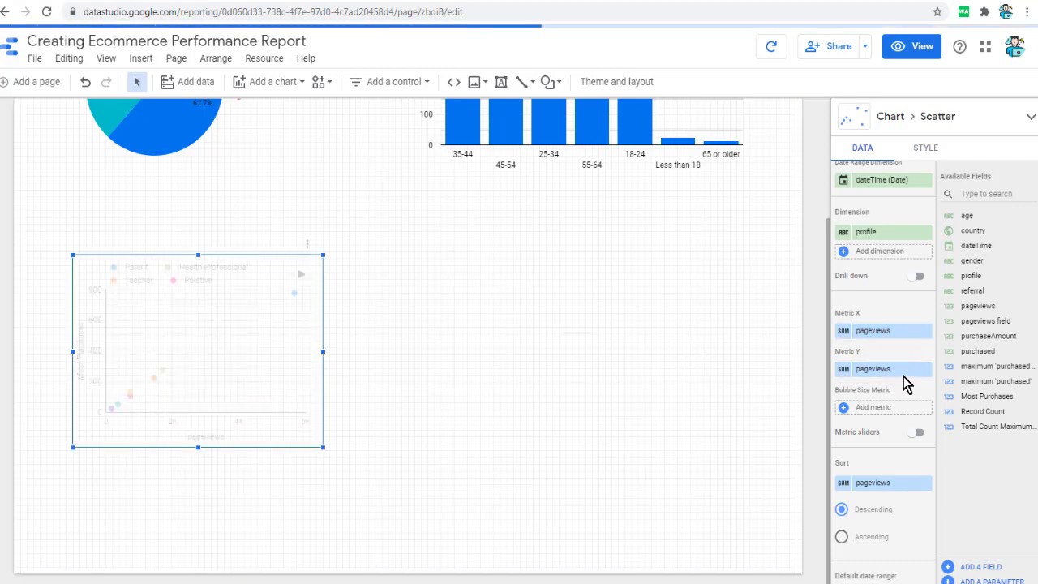
- Try Most Purchases as the profile scatter chart's X metric and replace it with purchaseAmount
drag(991, 396, 905, 344)
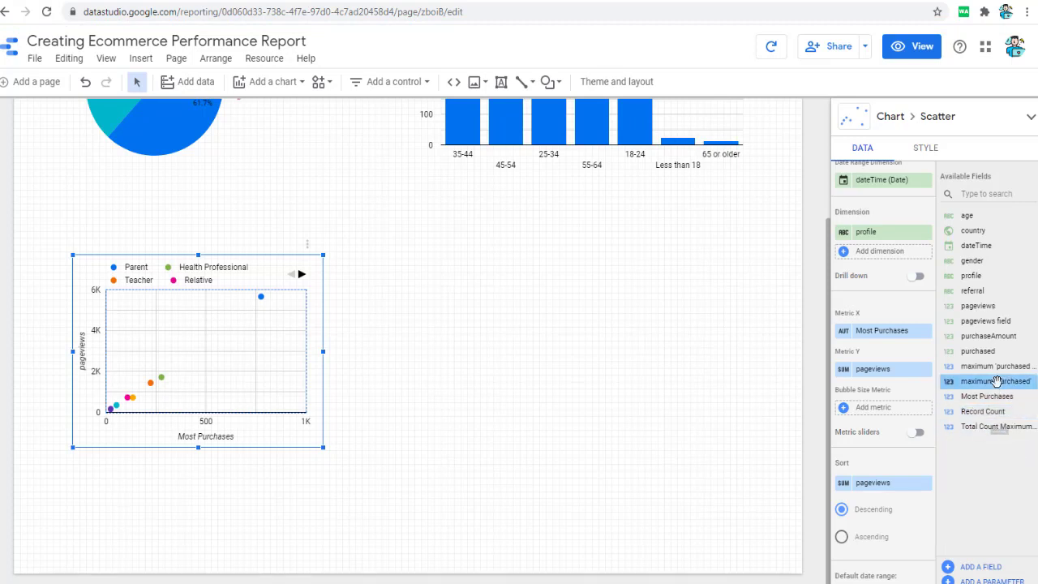
drag(997, 339, 893, 333)
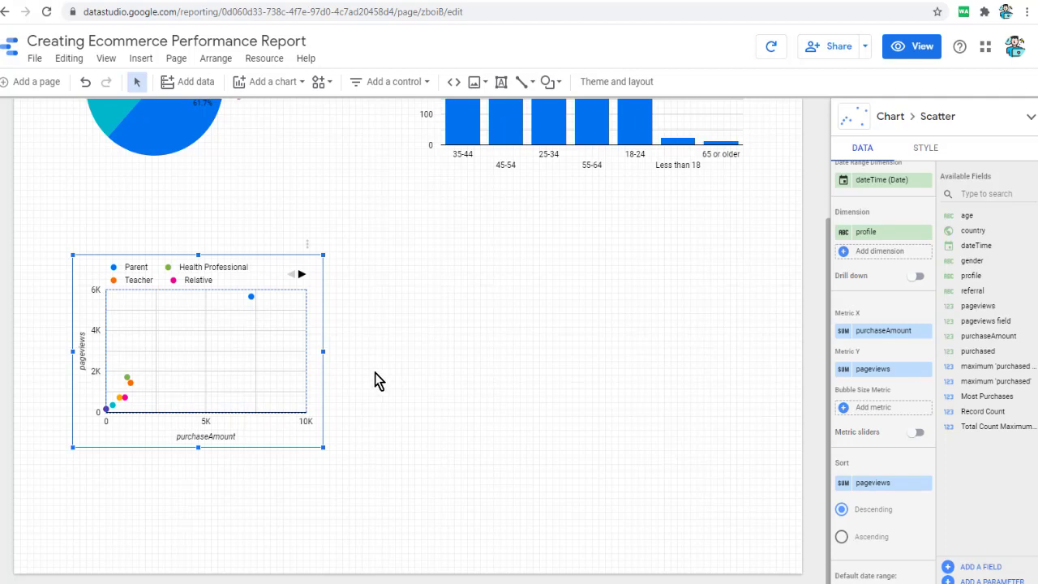
- Duplicate the profile scatter chart, place the copy beside it below the bar chart and change the copy's dimension to country
right_click(253, 345)
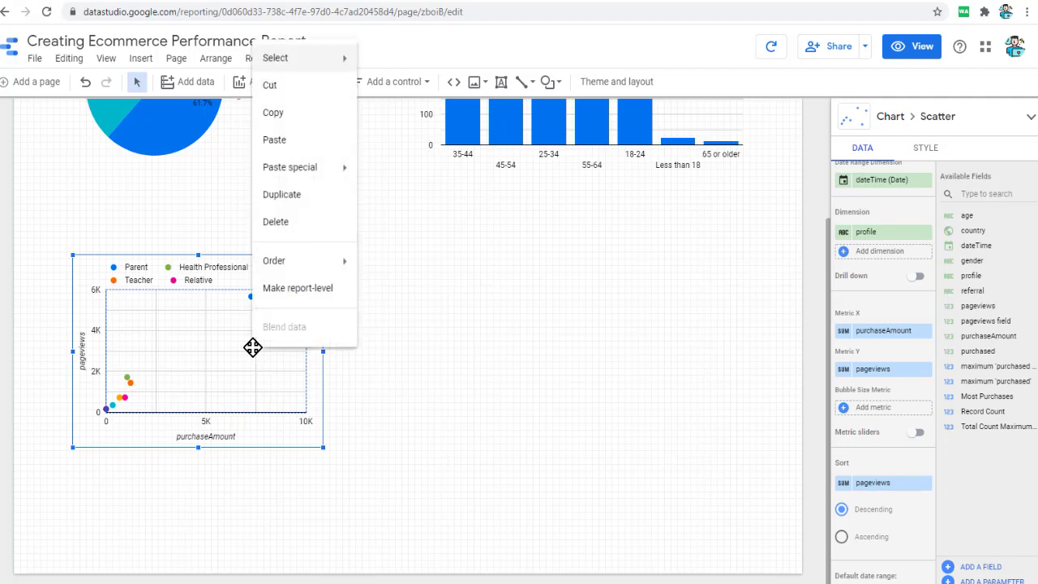
click(286, 195)
drag(214, 387, 490, 386)
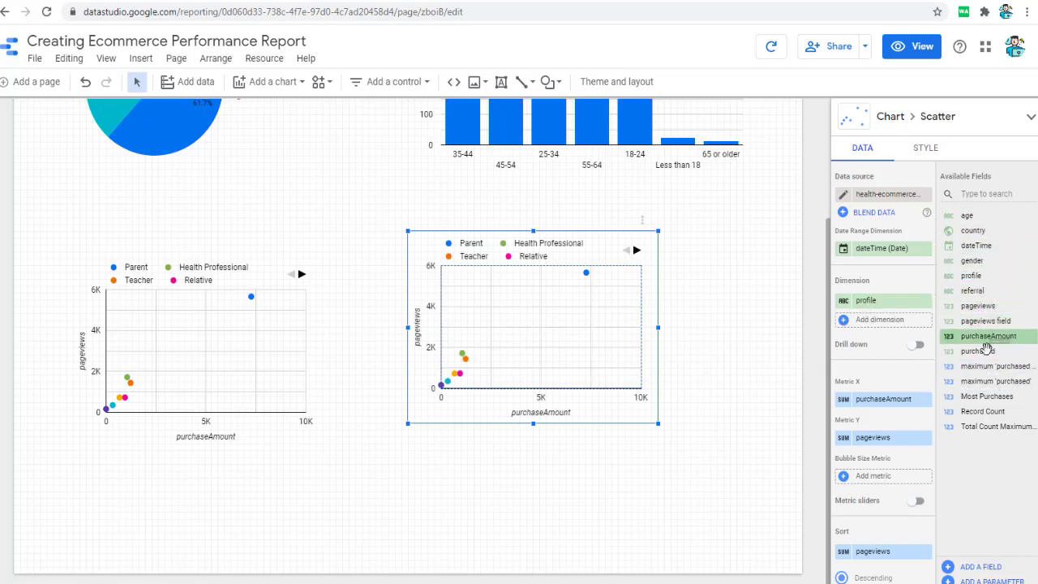
drag(971, 230, 892, 316)
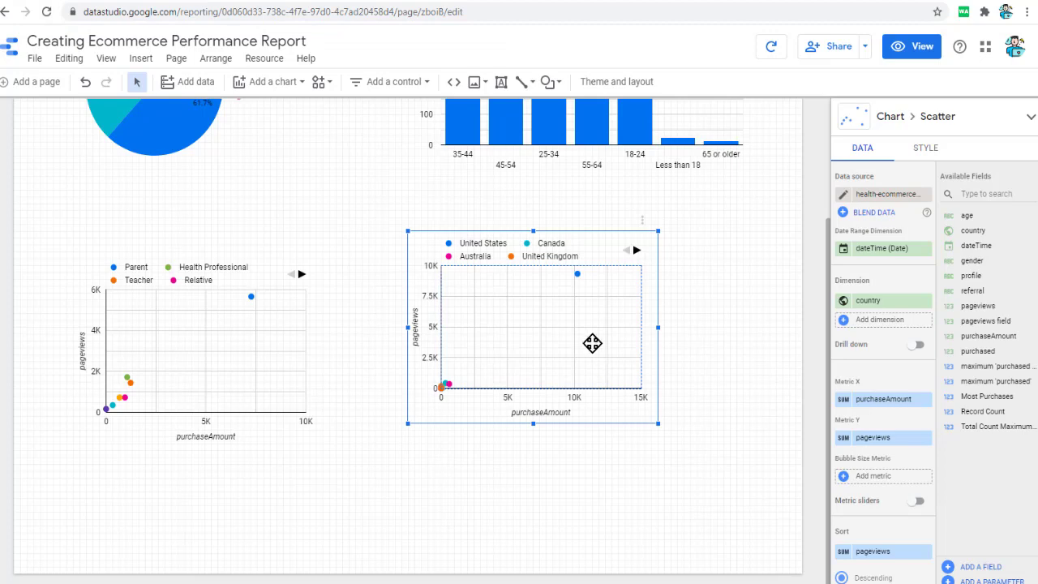
drag(593, 343, 580, 361)
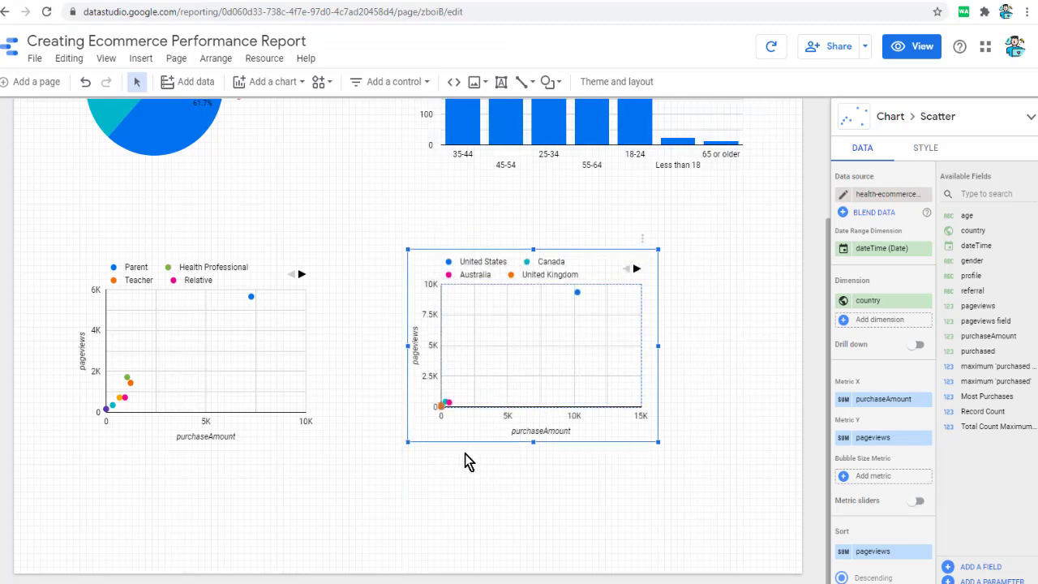
- Limit the country scatter chart to 20 bubbles, also trying 5, and widen the chart toward the page's right edge
click(925, 149)
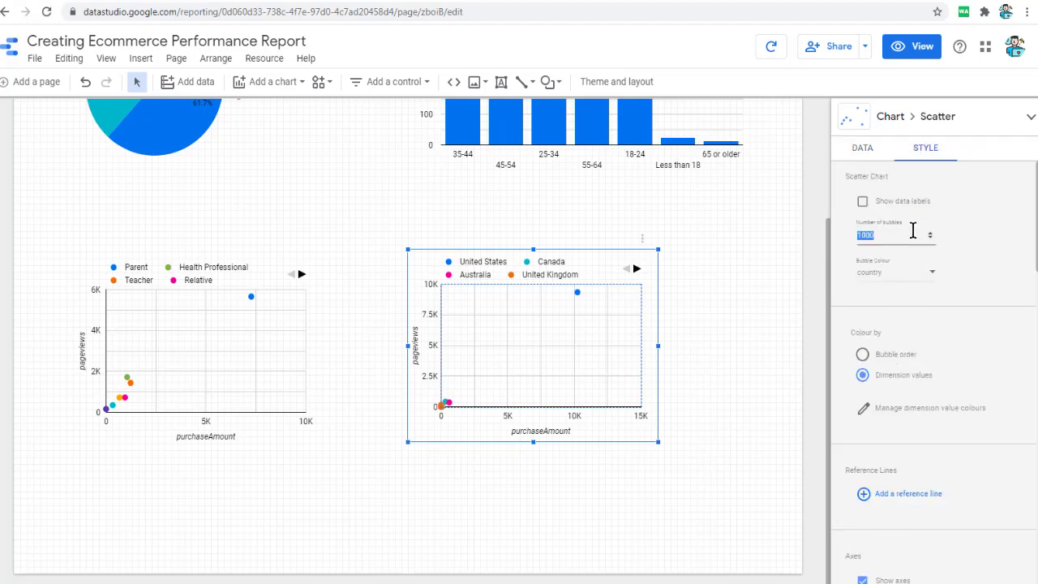
text(20)
drag(657, 347, 791, 354)
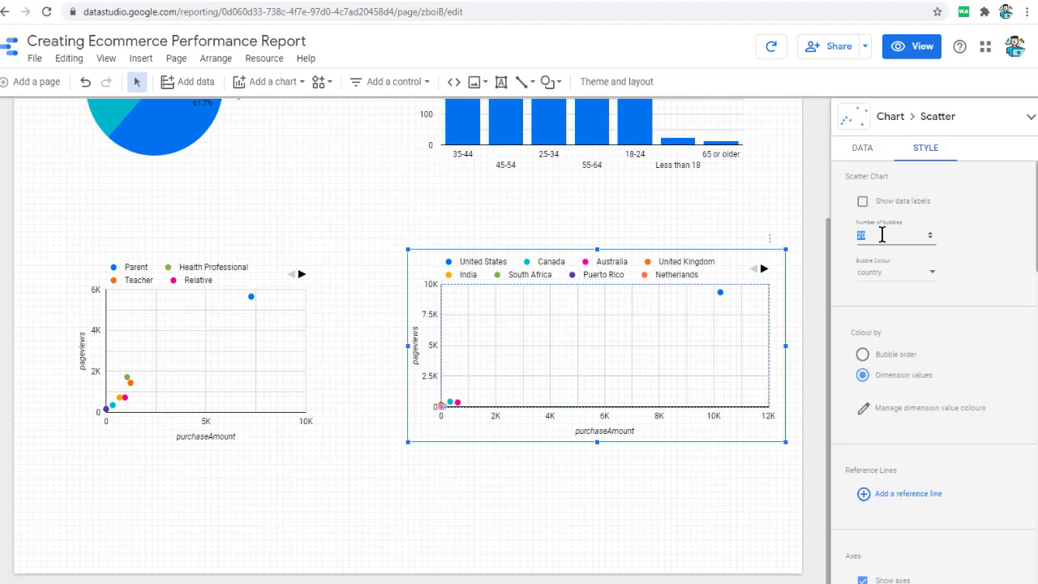
text(5)
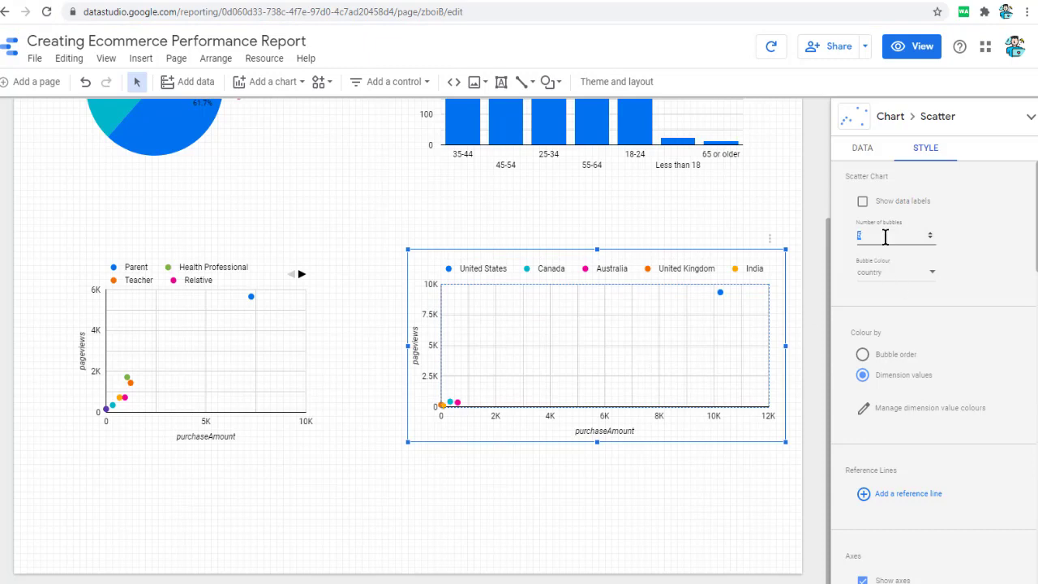
text(20)
- Turn on the log scale for the country scatter chart's X-axis
scroll(952, 398, down, 3)
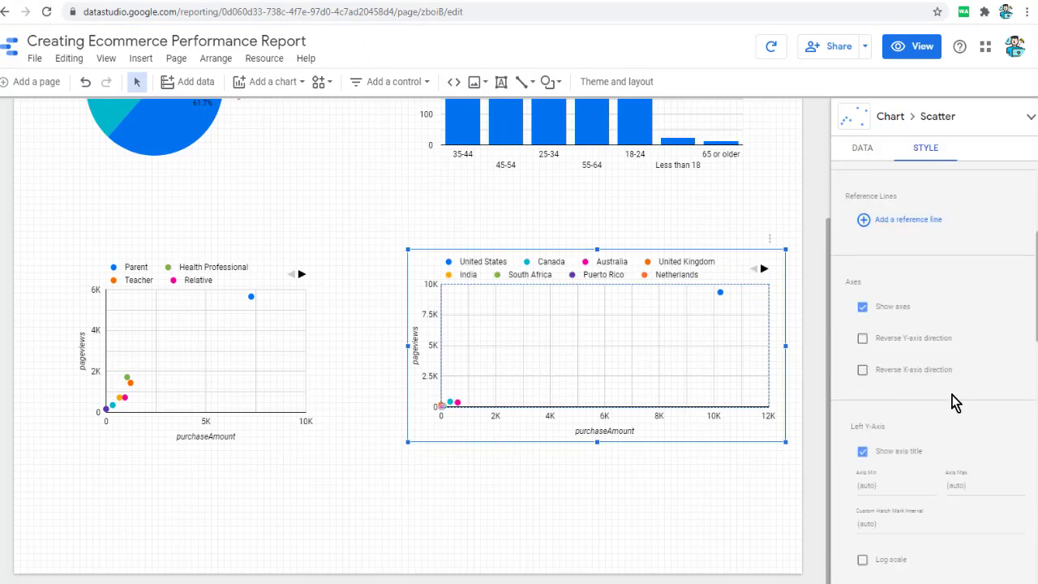
scroll(937, 388, down, 2)
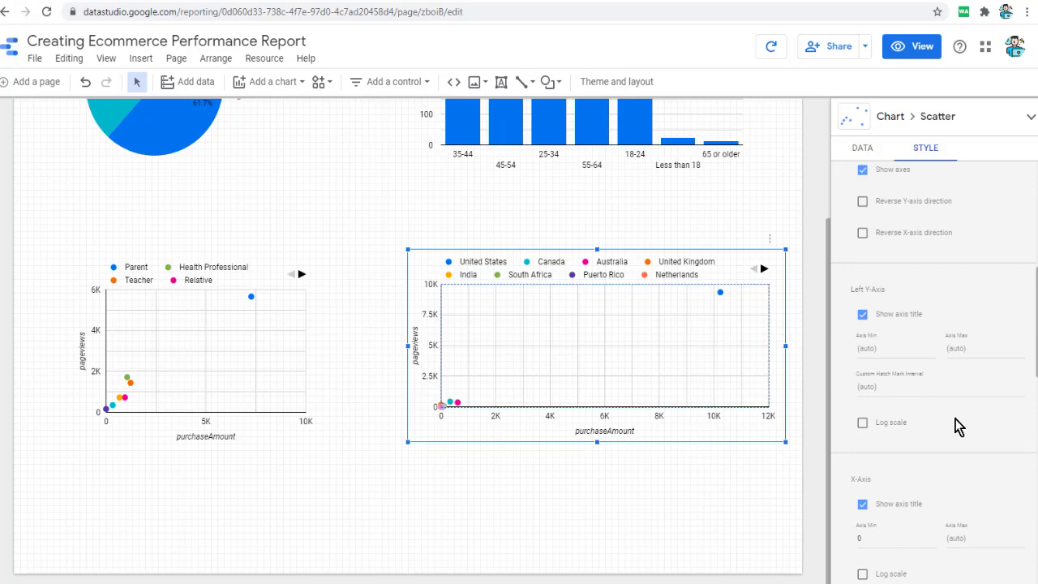
scroll(958, 426, down, 3)
click(864, 300)
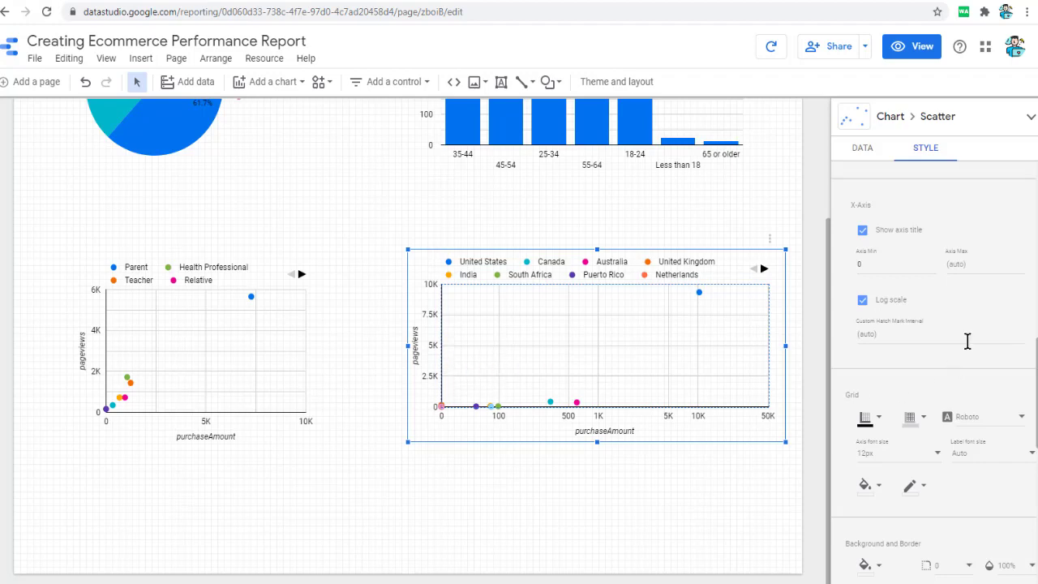
- Turn on the log scale for the country scatter chart's left Y-axis
scroll(964, 367, down, 2)
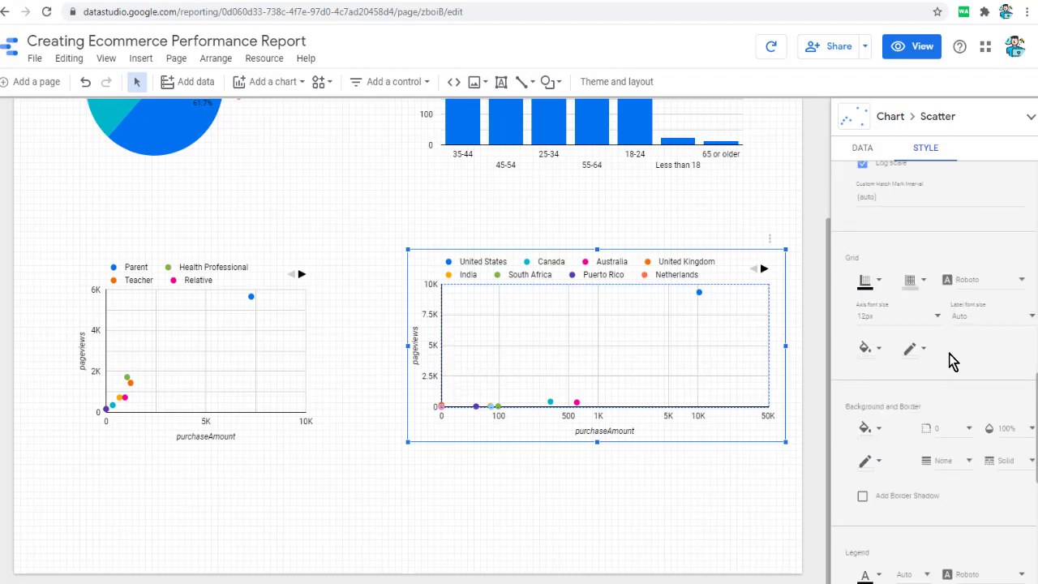
scroll(953, 363, up, 2)
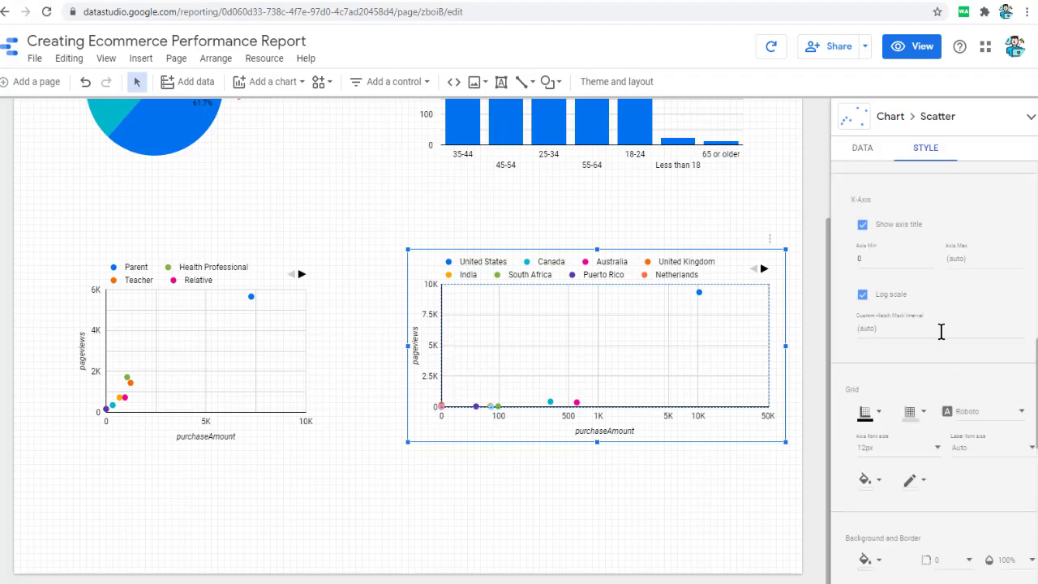
scroll(941, 331, up, 2)
scroll(969, 338, up, 2)
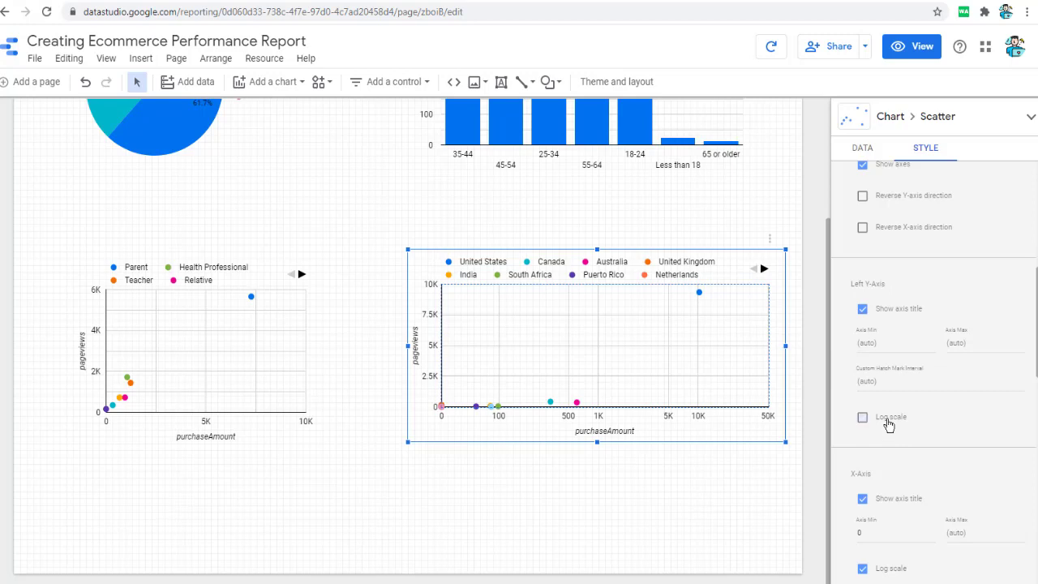
click(863, 416)
- Toggle the country scatter chart's Y-axis log scale off and on to compare the bubble spread, leaving it on
click(890, 424)
click(889, 424)
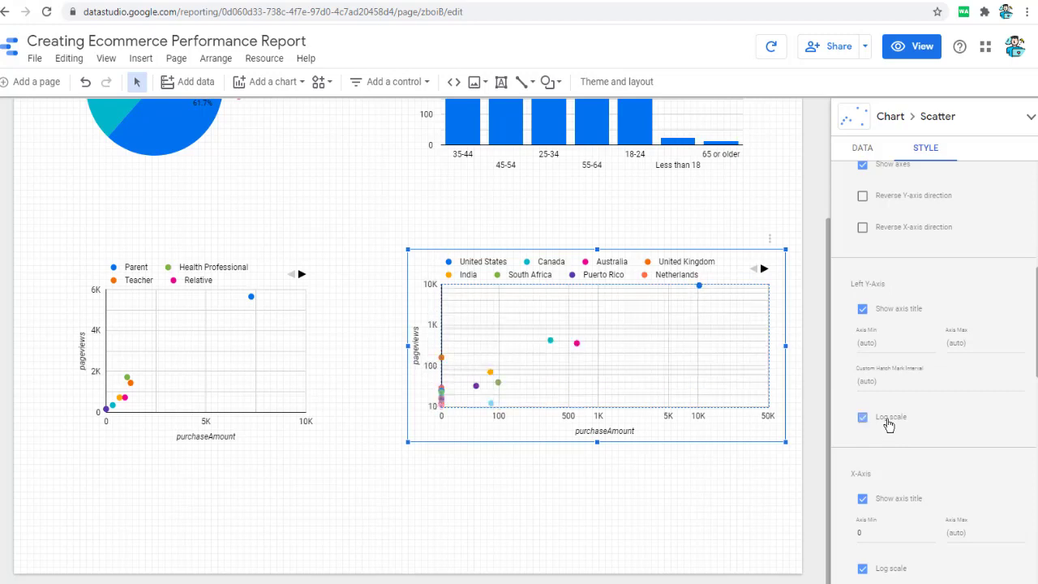
click(889, 425)
click(889, 424)
click(890, 424)
click(889, 424)
click(890, 424)
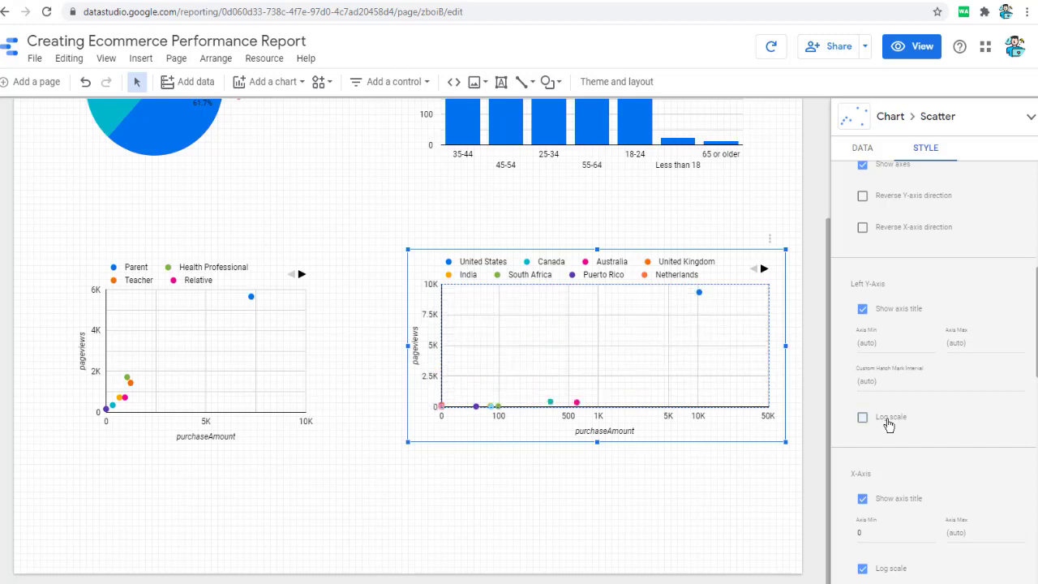
click(889, 425)
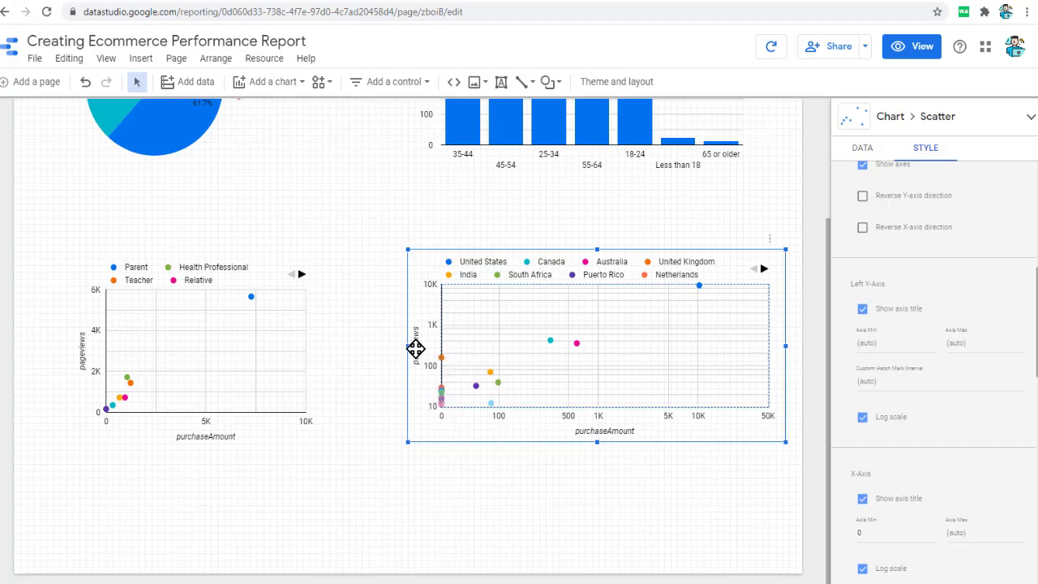
- Widen the country scatter chart toward the profile scatter chart and switch the report to view mode
drag(408, 348, 354, 348)
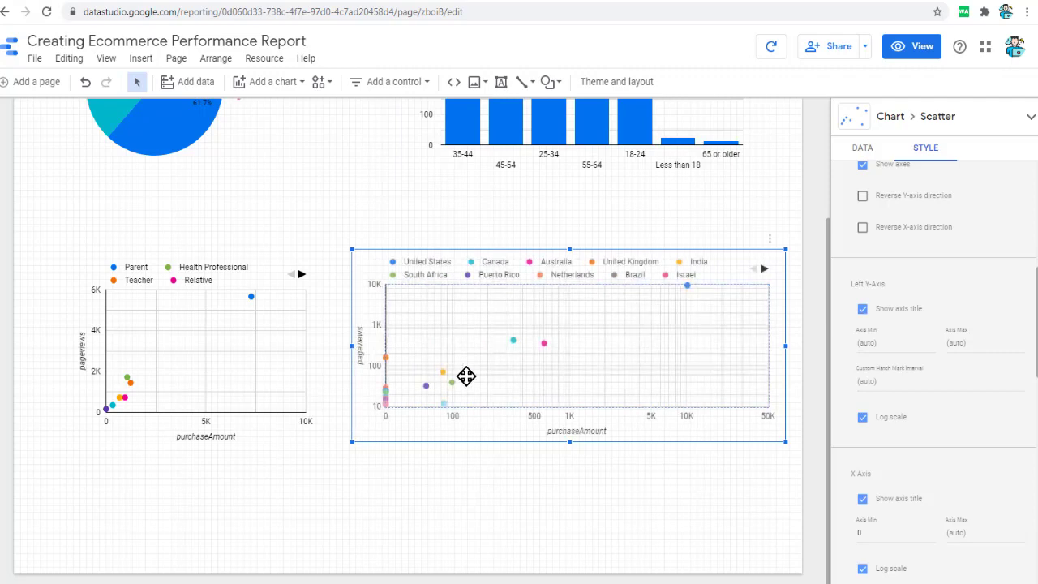
click(917, 47)
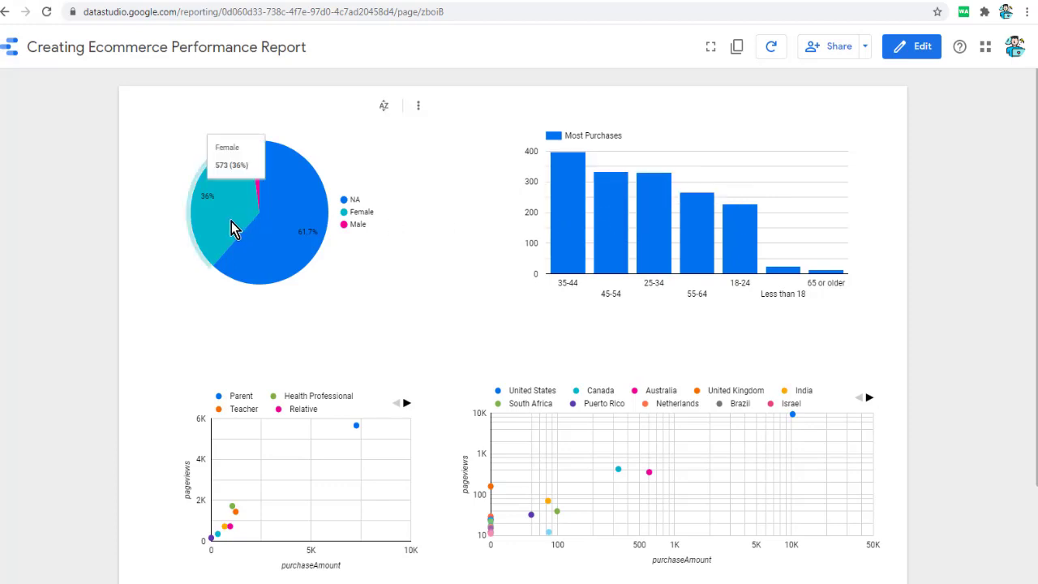
- Examine the values in the gender pie chart, both scatter charts and the Most Purchases bar chart
mouse_move(258, 182)
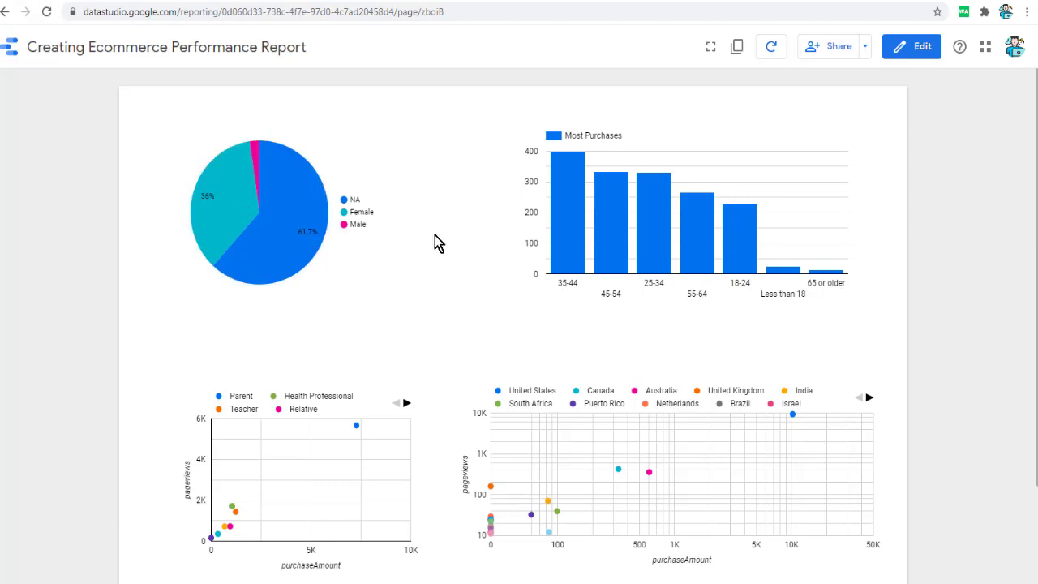
scroll(422, 259, down, 2)
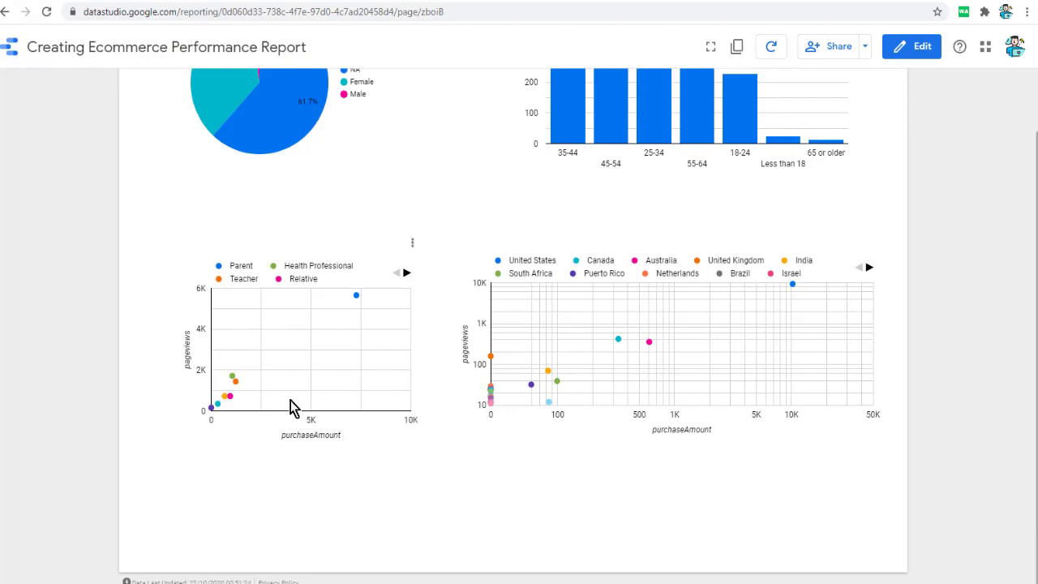
mouse_move(360, 295)
mouse_move(223, 403)
mouse_move(490, 358)
mouse_move(532, 389)
scroll(575, 337, up, 2)
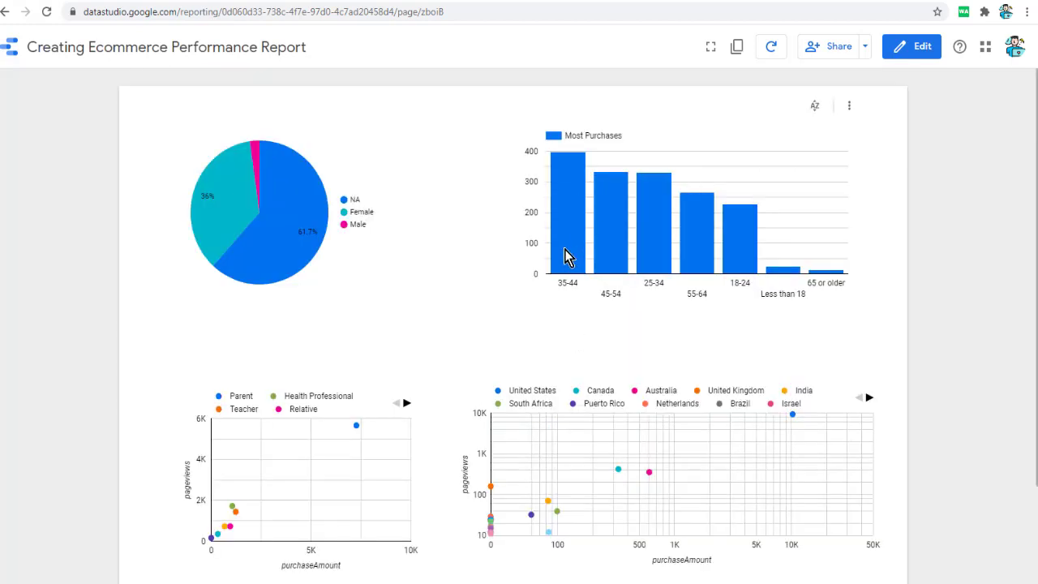
double_click(573, 135)
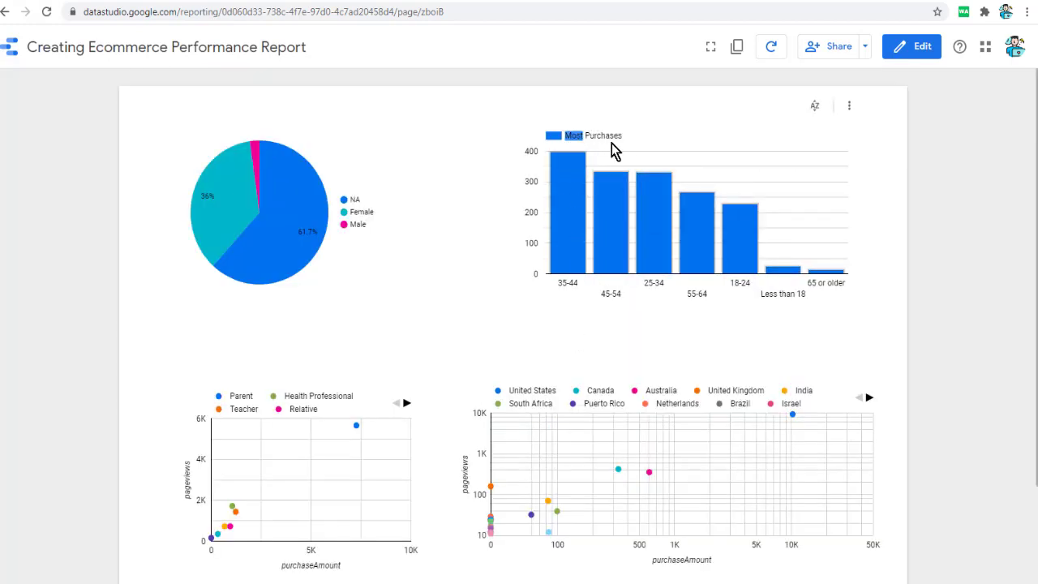
drag(611, 144, 626, 142)
click(608, 178)
mouse_move(566, 209)
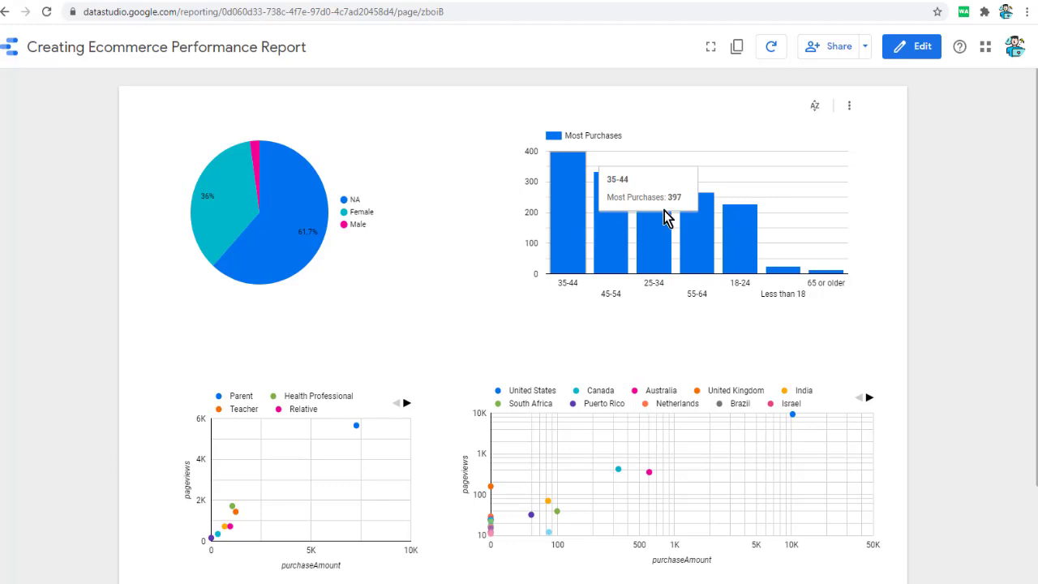
- Return the report to edit mode and select the whole report title for renaming
click(911, 50)
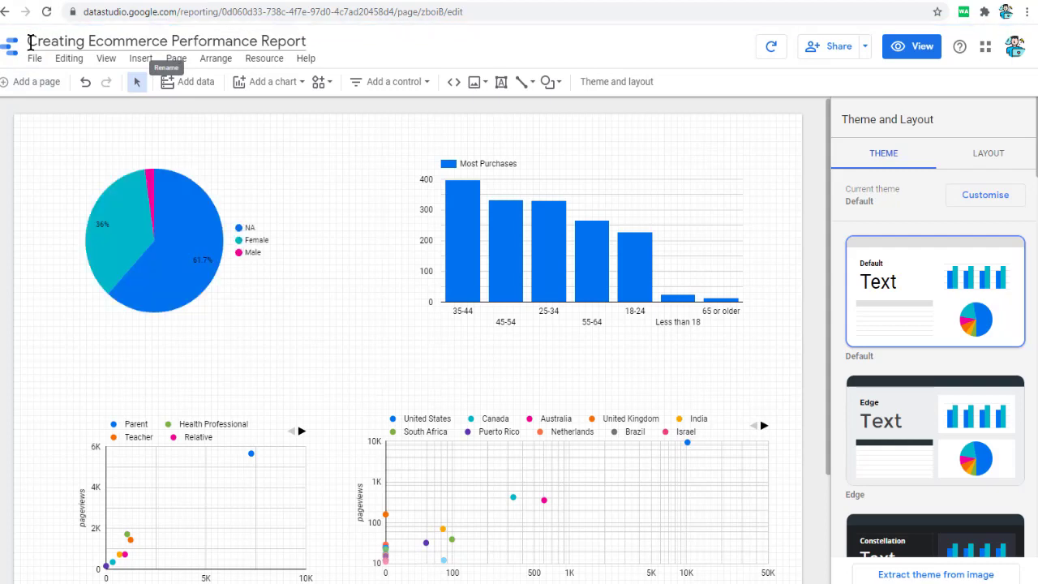
drag(30, 42, 313, 53)
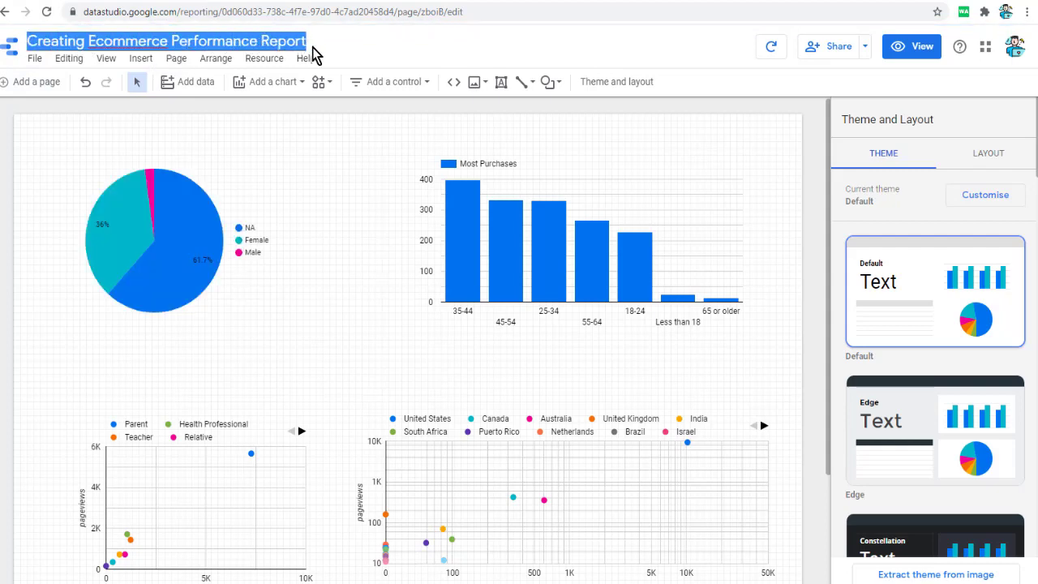